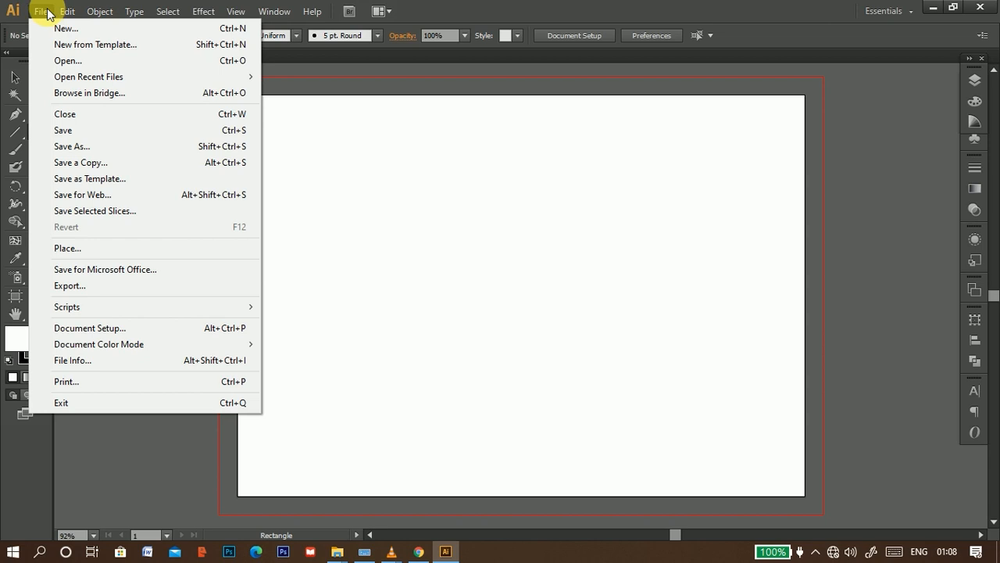
Step: Draw ten rectangles of varied sizes in three rough rows across the artboard
{"action": "mouse_move", "coordinate": [72, 11]}
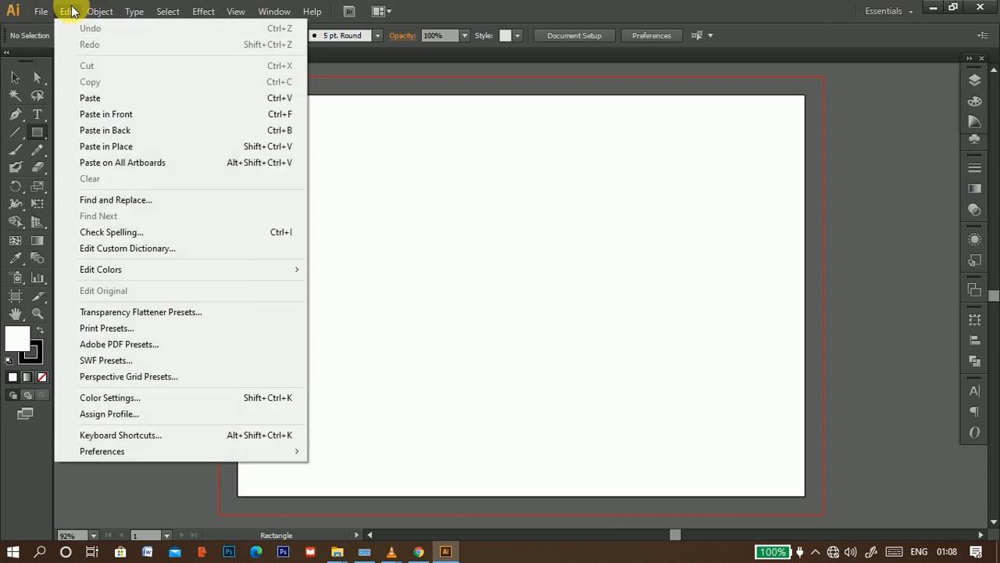
{"action": "left_click", "coordinate": [449, 33]}
{"action": "mouse_move", "coordinate": [283, 136]}
{"action": "left_mouse_down"}
{"action": "mouse_move", "coordinate": [317, 168]}
{"action": "mouse_move", "coordinate": [408, 202]}
{"action": "left_mouse_up"}
{"action": "left_click_drag", "start_coordinate": [464, 152], "coordinate": [632, 229]}
{"action": "left_click_drag", "start_coordinate": [657, 166], "coordinate": [740, 300]}
{"action": "mouse_move", "coordinate": [326, 366]}
{"action": "left_mouse_down"}
{"action": "mouse_move", "coordinate": [455, 287]}
{"action": "mouse_move", "coordinate": [575, 361]}
{"action": "left_mouse_up"}
{"action": "left_click_drag", "start_coordinate": [576, 287], "coordinate": [657, 374]}
{"action": "left_click_drag", "start_coordinate": [439, 385], "coordinate": [529, 443]}
{"action": "left_click_drag", "start_coordinate": [541, 401], "coordinate": [633, 447]}
{"action": "left_click_drag", "start_coordinate": [657, 379], "coordinate": [735, 456]}
{"action": "left_click_drag", "start_coordinate": [311, 395], "coordinate": [399, 456]}
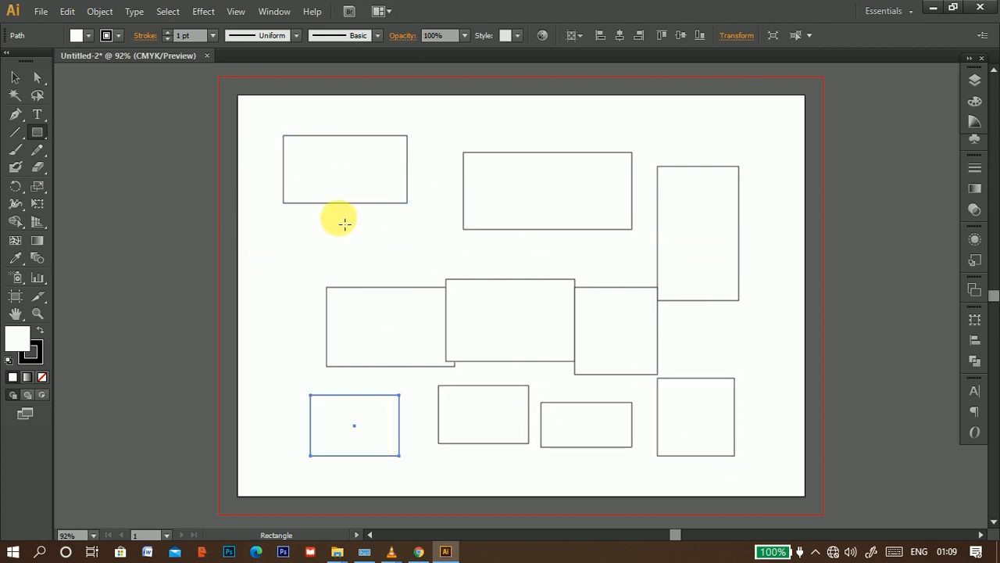
Step: Undo all ten drawn rectangles one after another until the artboard is empty
{"action": "left_click", "coordinate": [71, 11]}
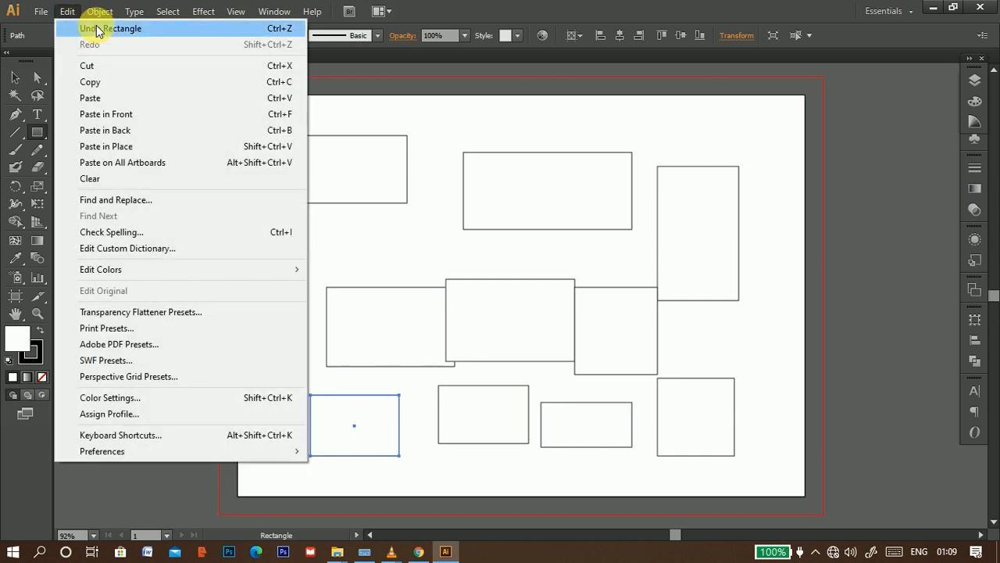
{"action": "left_click", "coordinate": [99, 29]}
{"action": "left_click", "coordinate": [76, 13]}
{"action": "left_click", "coordinate": [78, 28]}
{"action": "left_click", "coordinate": [68, 13]}
{"action": "left_click", "coordinate": [78, 28]}
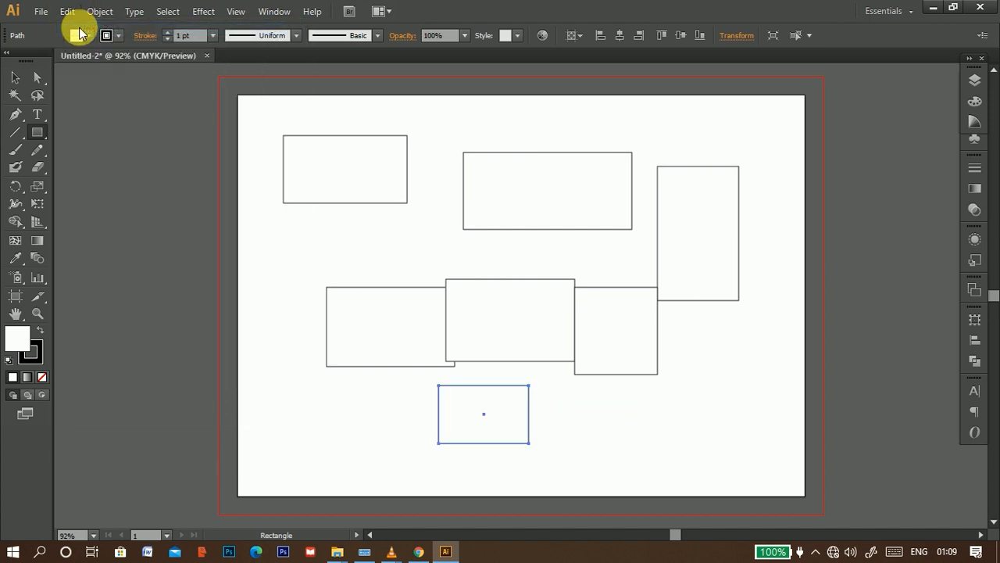
{"action": "key", "text": "ctrl+z"}
{"action": "key", "text": "ctrl+z"}
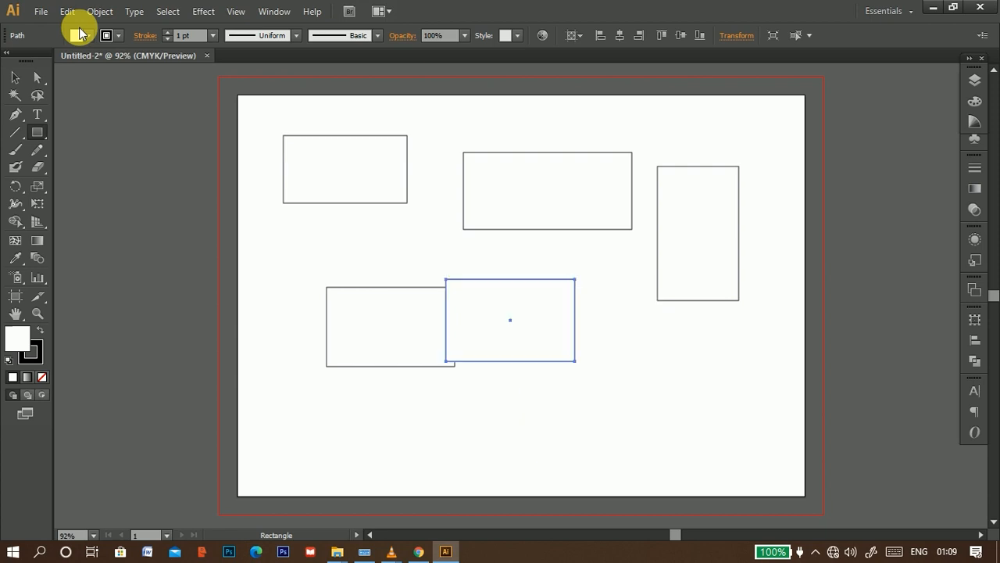
{"action": "key", "text": "ctrl+z"}
{"action": "key", "text": "ctrl+z"}
{"action": "key", "text": "ctrl+z"}
{"action": "key", "text": "ctrl+z"}
{"action": "key", "text": "ctrl+z"}
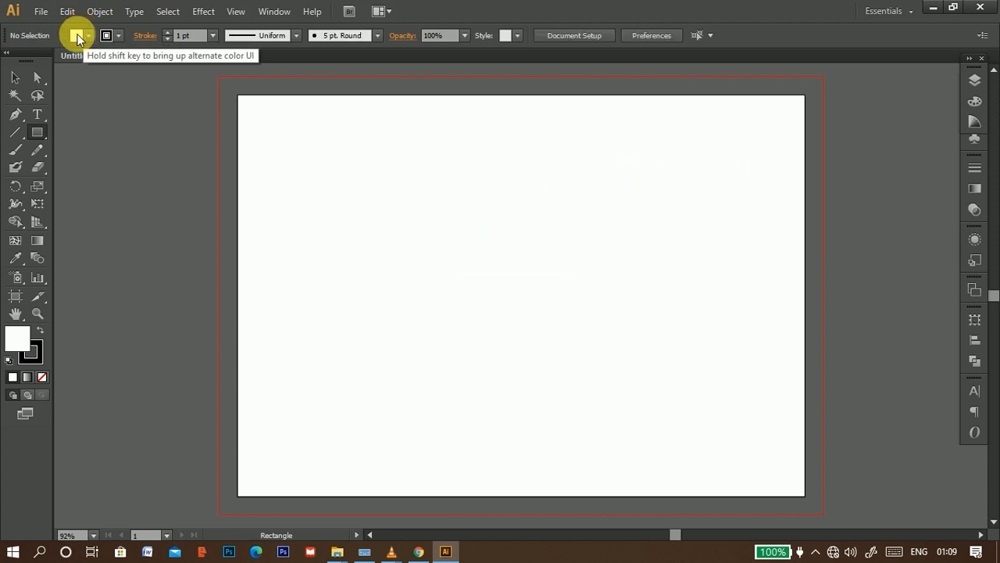
Step: Redo the first seven rectangles one after another
{"action": "left_click", "coordinate": [68, 13]}
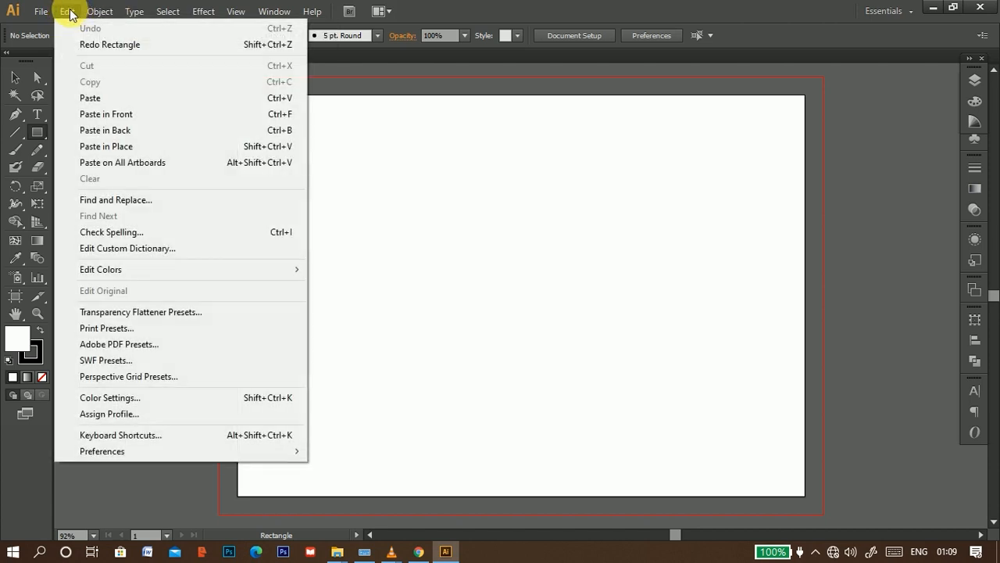
{"action": "left_click", "coordinate": [95, 44]}
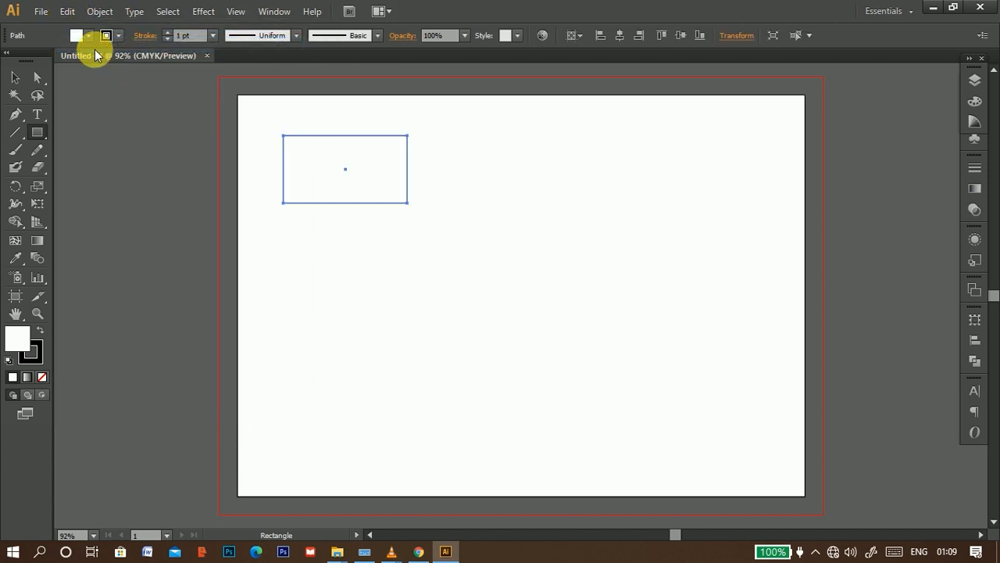
{"action": "key", "text": "ctrl+shift+z"}
{"action": "key", "text": "ctrl+shift+z"}
{"action": "key", "text": "ctrl+shift+z"}
{"action": "key", "text": "ctrl+shift+z"}
{"action": "key", "text": "ctrl+shift+z"}
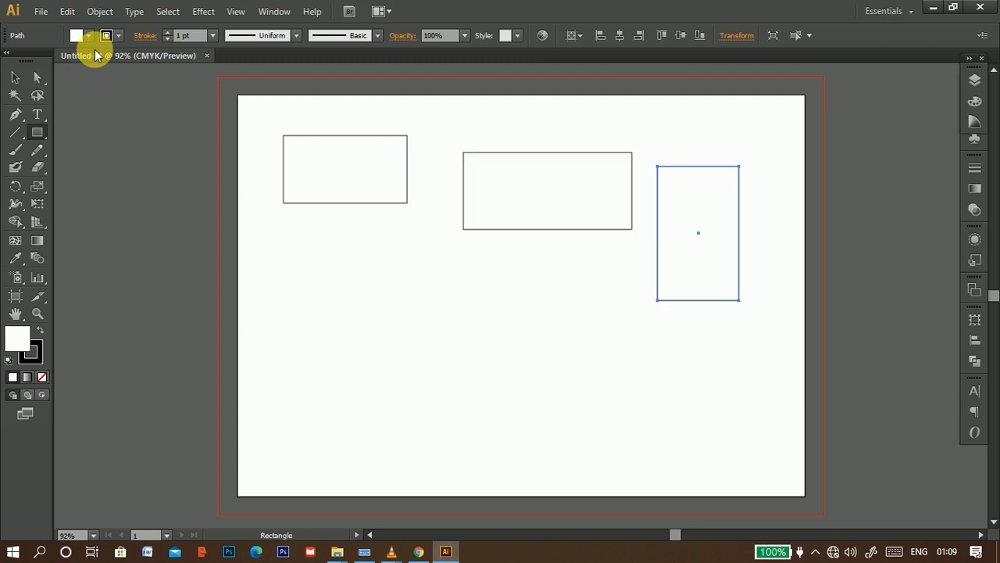
{"action": "key", "text": "ctrl+shift+z"}
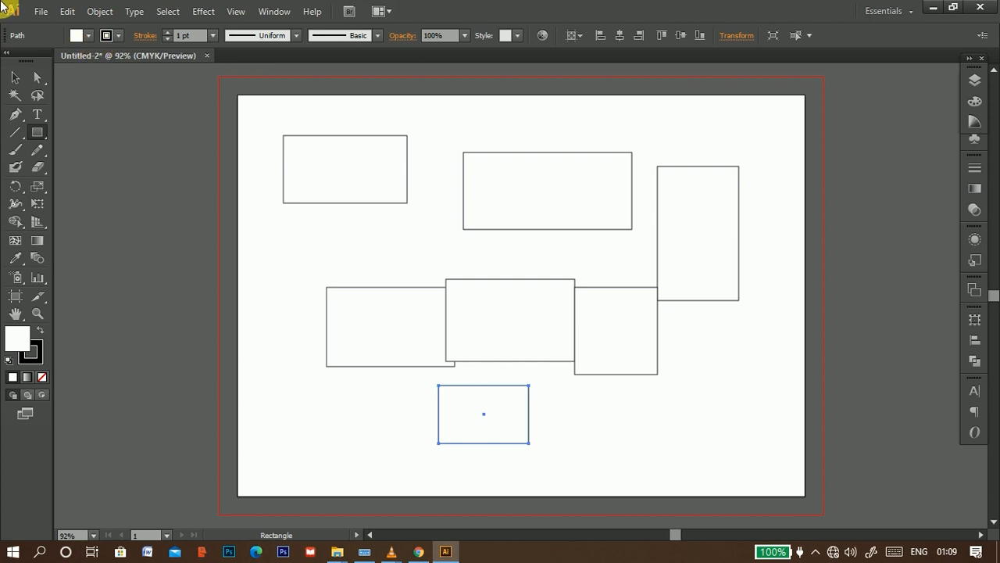
{"action": "left_click", "coordinate": [72, 13]}
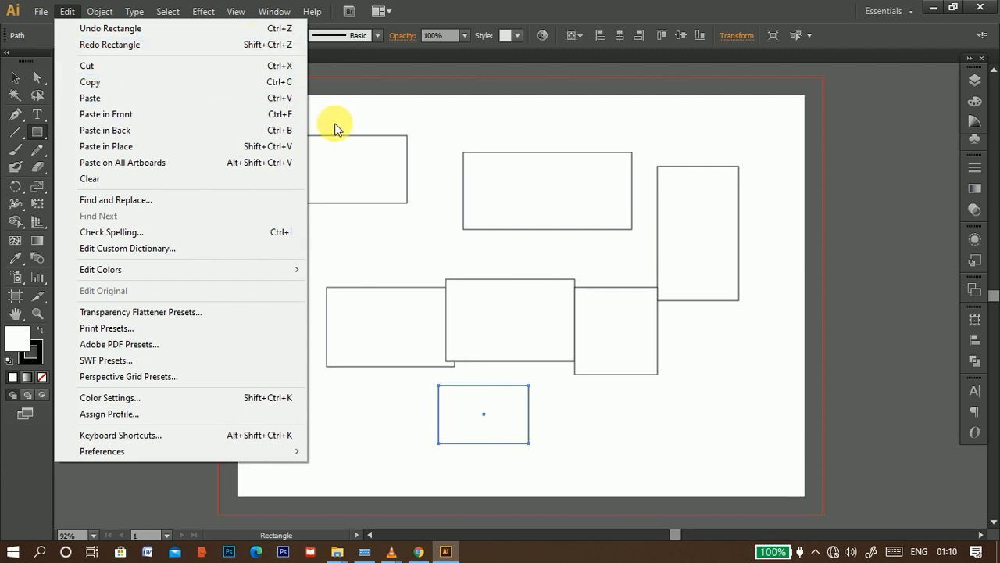
{"action": "left_click", "coordinate": [349, 107]}
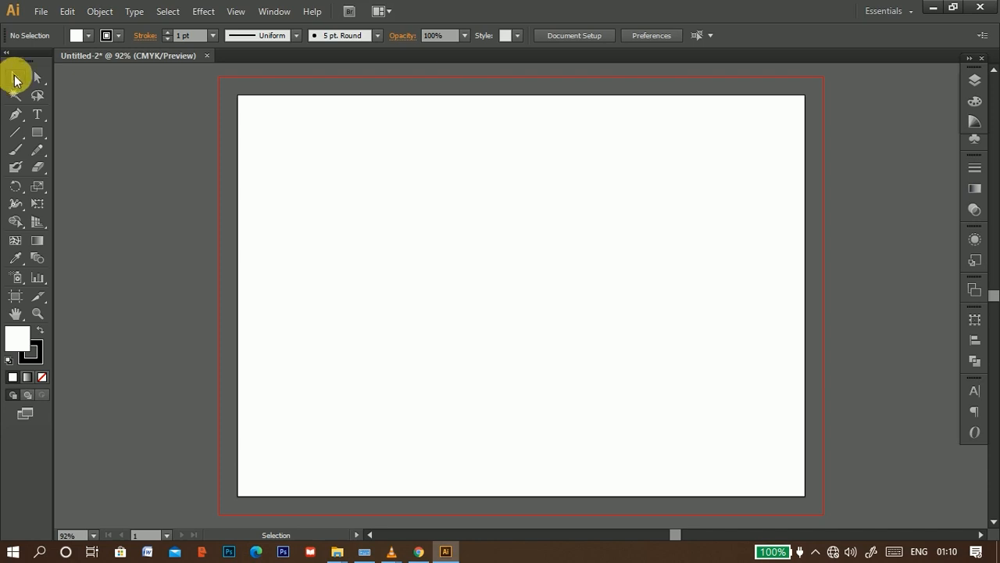
{"action": "left_click", "coordinate": [67, 13]}
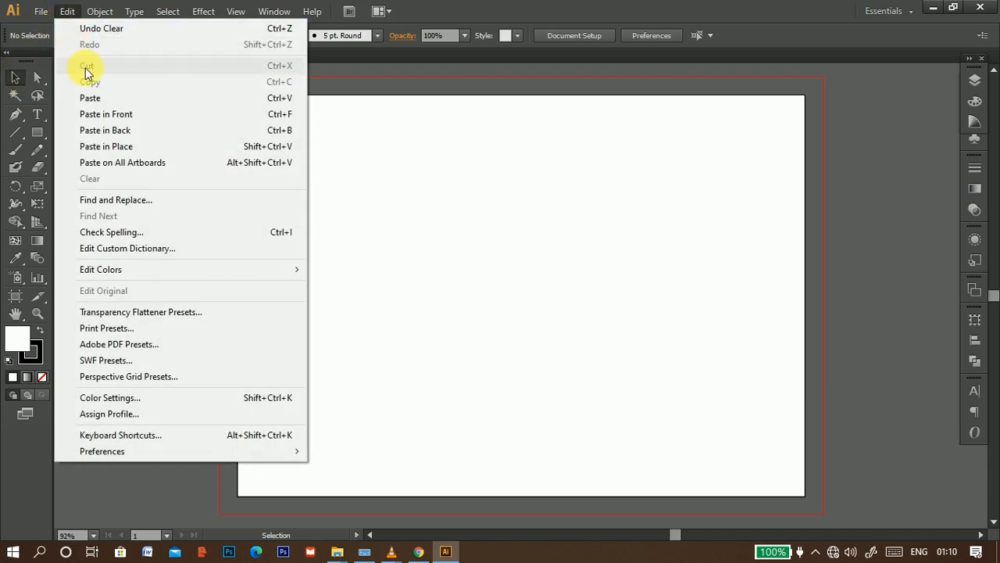
Step: Draw a rectangle in the upper-left part of the artboard, and cut and paste it back at the artboard's center
{"action": "left_click", "coordinate": [37, 132]}
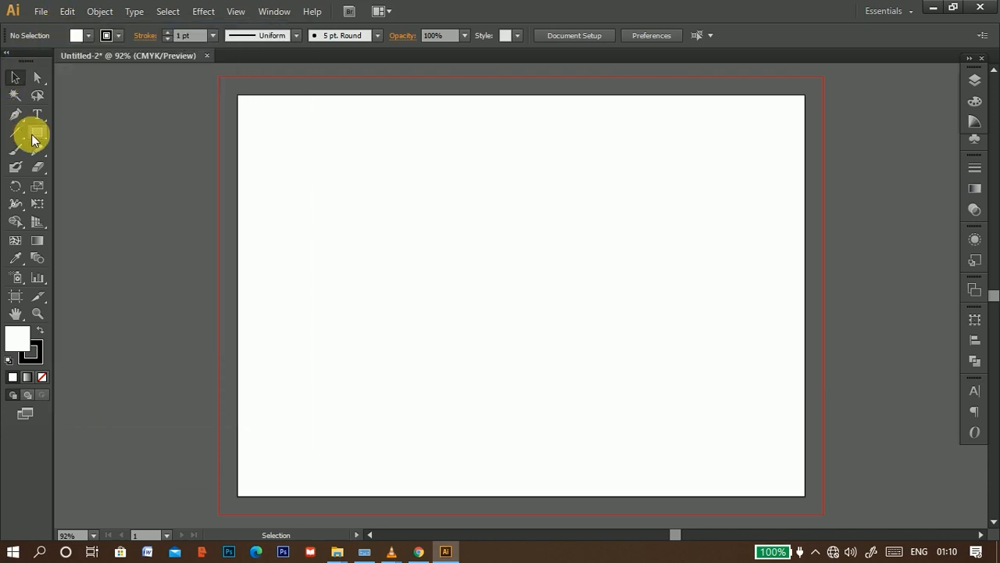
{"action": "left_click_drag", "start_coordinate": [321, 188], "coordinate": [478, 290]}
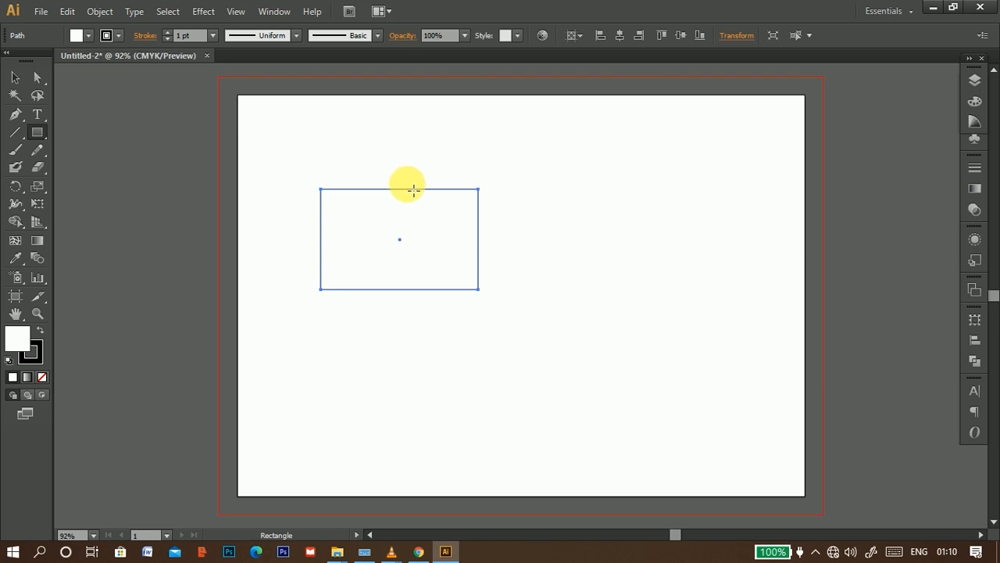
{"action": "left_click", "coordinate": [69, 11]}
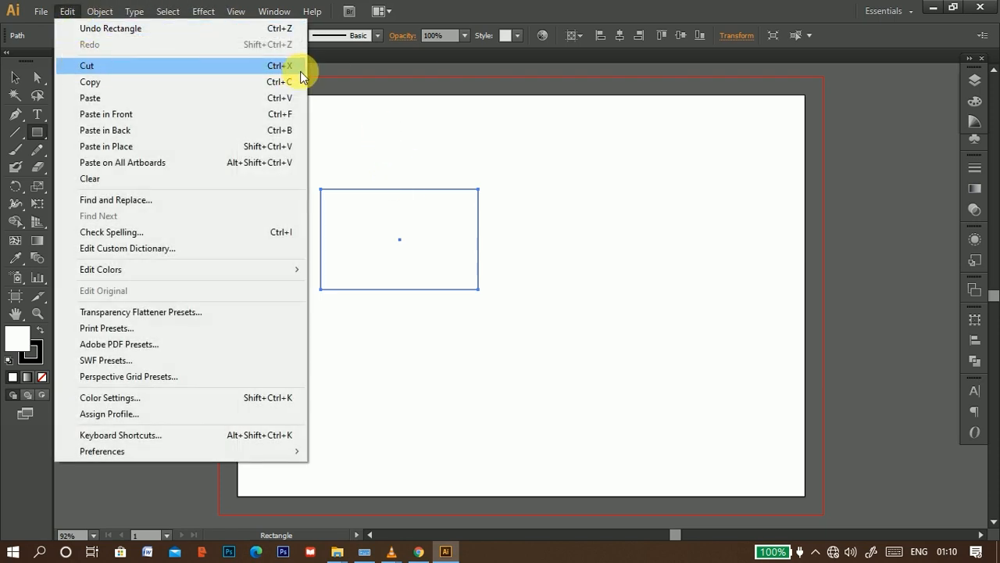
{"action": "left_click", "coordinate": [102, 64]}
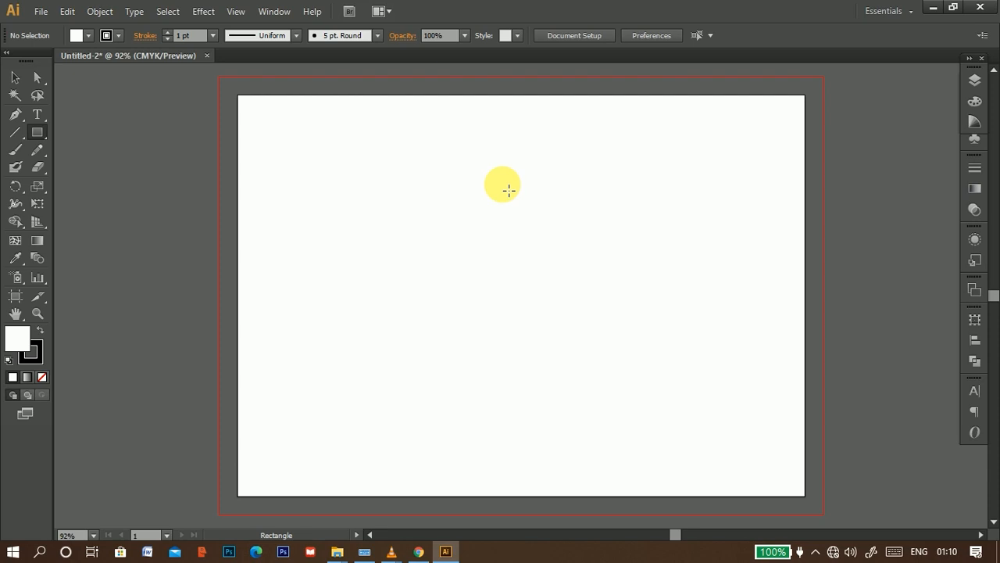
{"action": "left_click", "coordinate": [68, 16]}
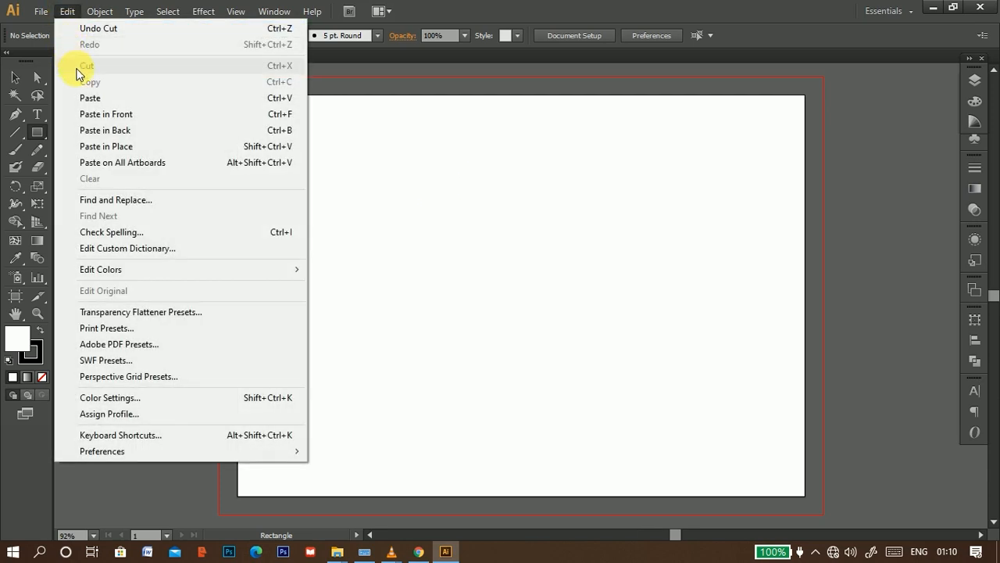
{"action": "left_click", "coordinate": [88, 100]}
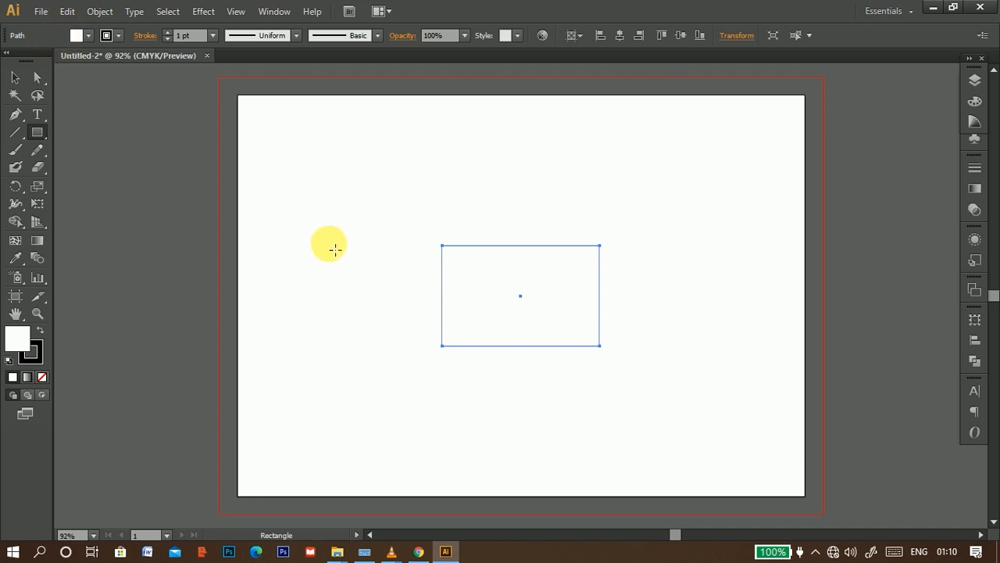
Step: Copy the centered rectangle and paste a duplicate directly on top of it
{"action": "left_click", "coordinate": [68, 13]}
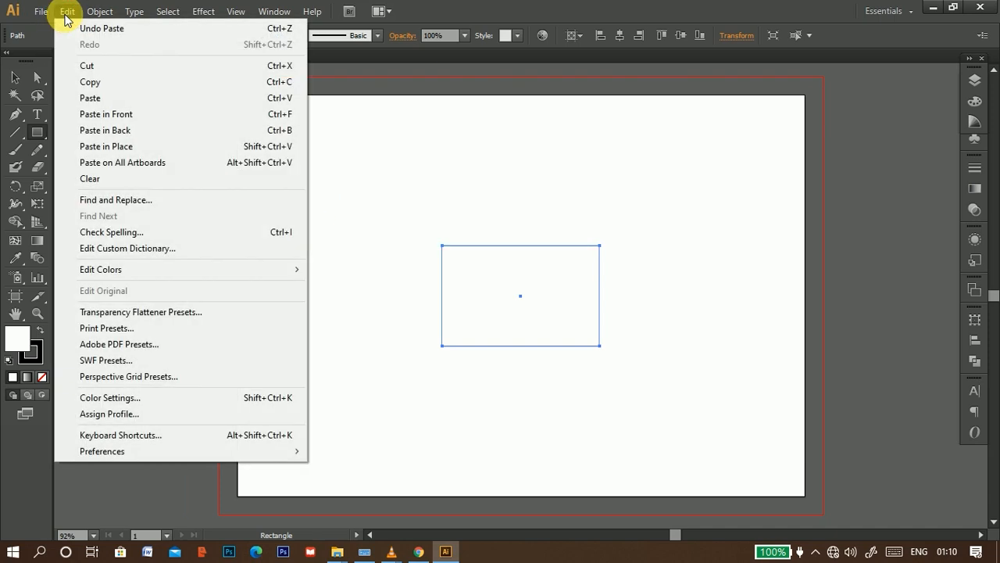
{"action": "left_click", "coordinate": [100, 85]}
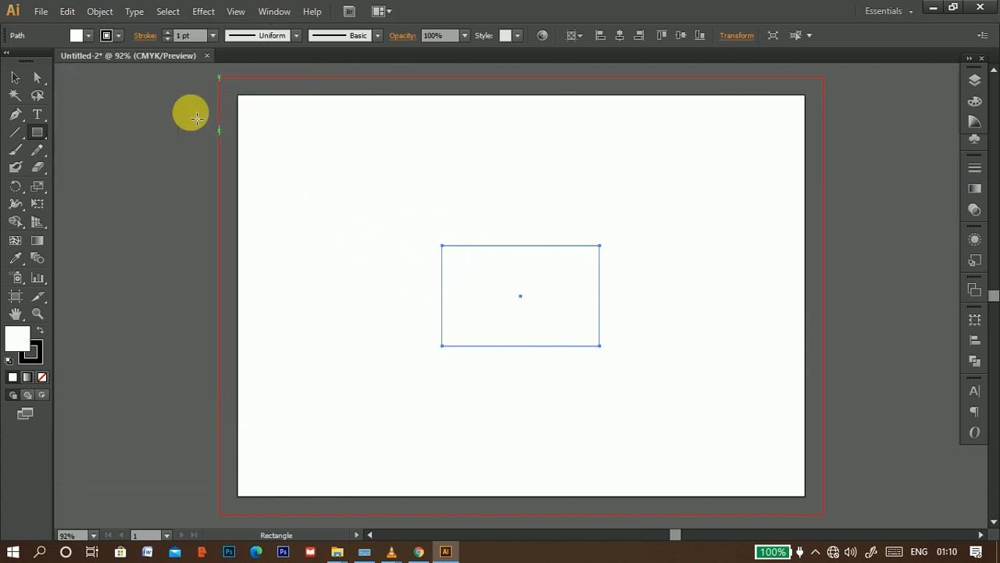
{"action": "left_click", "coordinate": [71, 11]}
{"action": "left_click", "coordinate": [87, 99]}
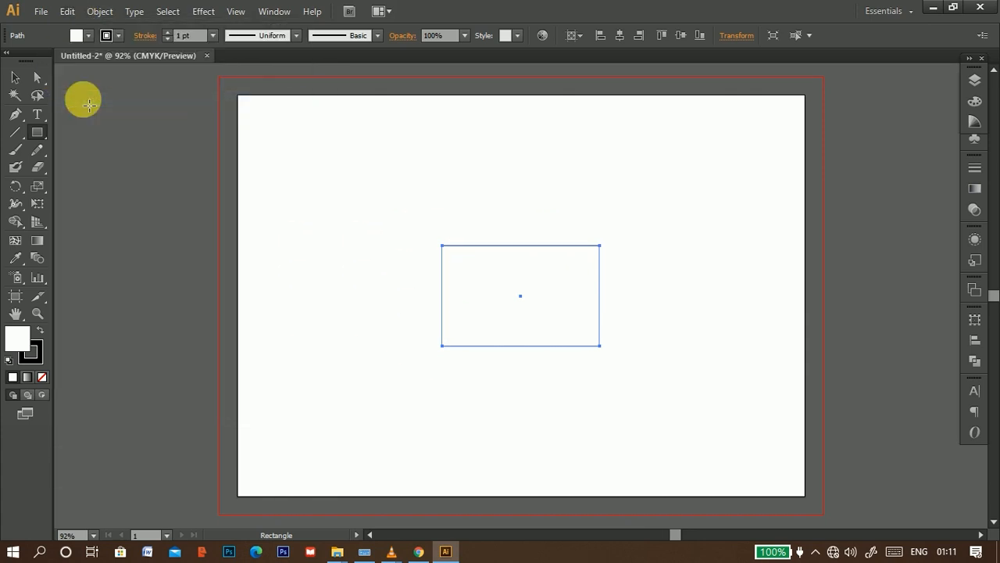
Step: Separate the two stacked rectangles, placing them level with each other on the left and right of the artboard's upper half
{"action": "left_click", "coordinate": [15, 77]}
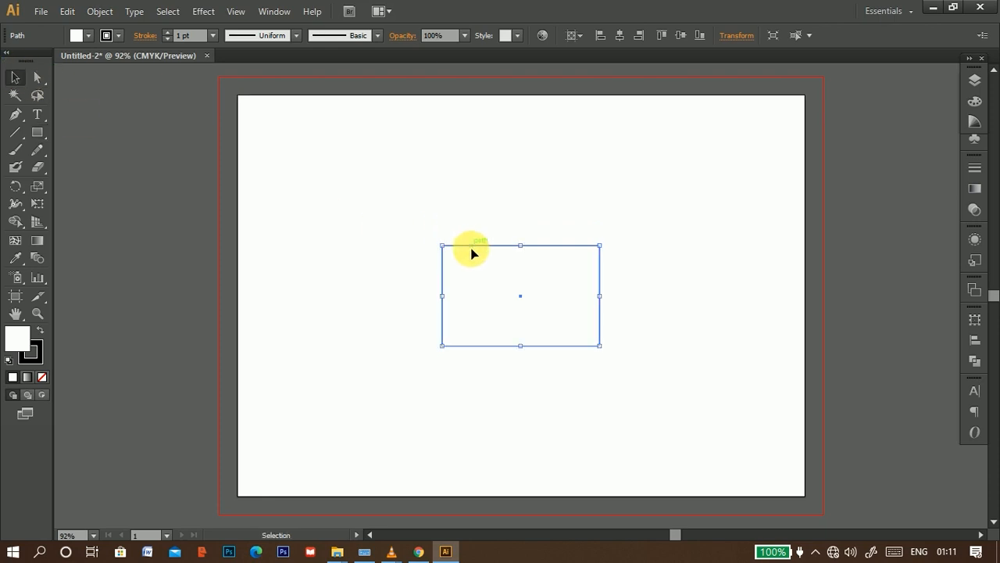
{"action": "left_click_drag", "start_coordinate": [474, 247], "coordinate": [597, 168]}
{"action": "left_click_drag", "start_coordinate": [509, 249], "coordinate": [323, 145]}
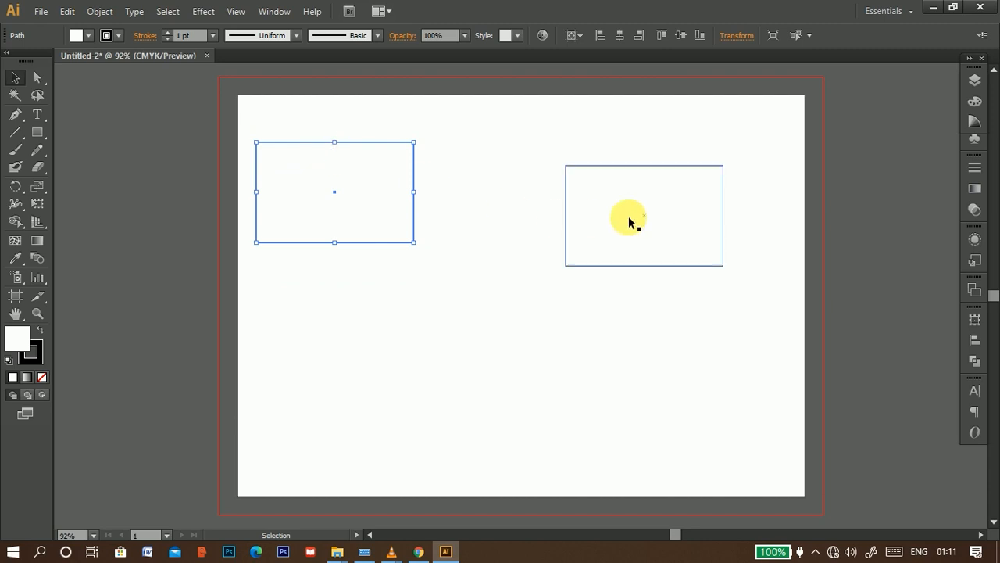
{"action": "left_click_drag", "start_coordinate": [368, 243], "coordinate": [396, 386]}
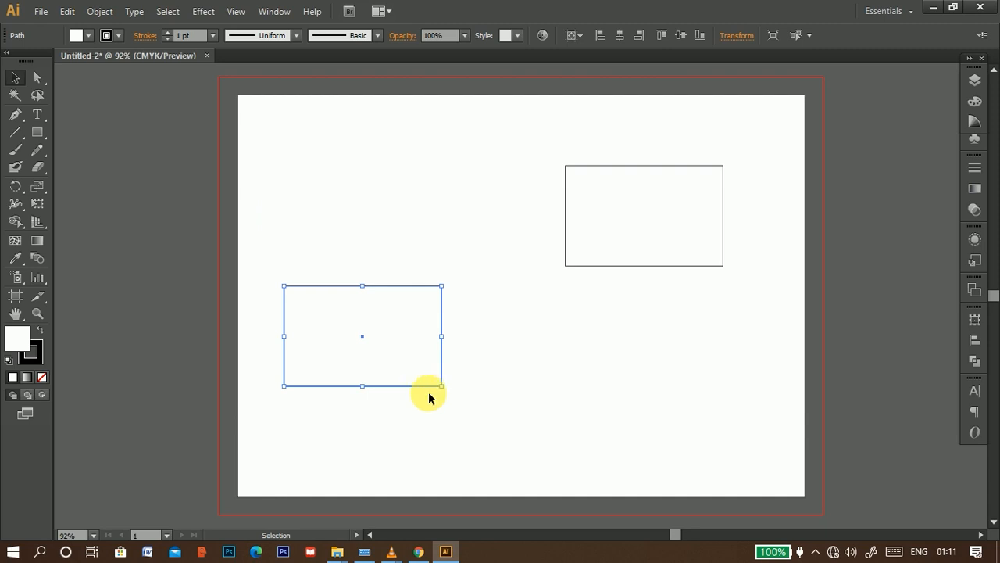
{"action": "left_click_drag", "start_coordinate": [385, 285], "coordinate": [403, 167]}
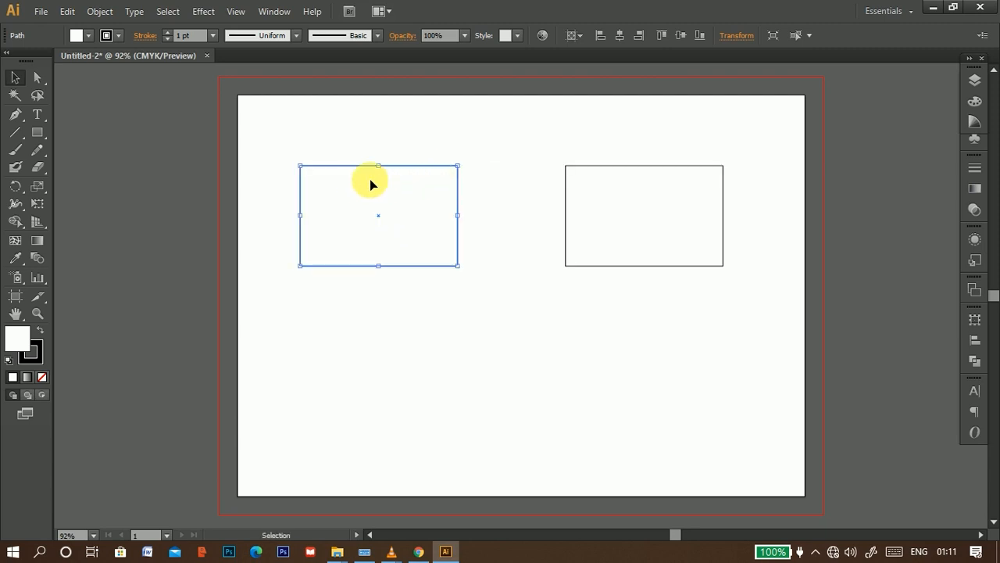
{"action": "left_click_drag", "start_coordinate": [645, 176], "coordinate": [639, 166]}
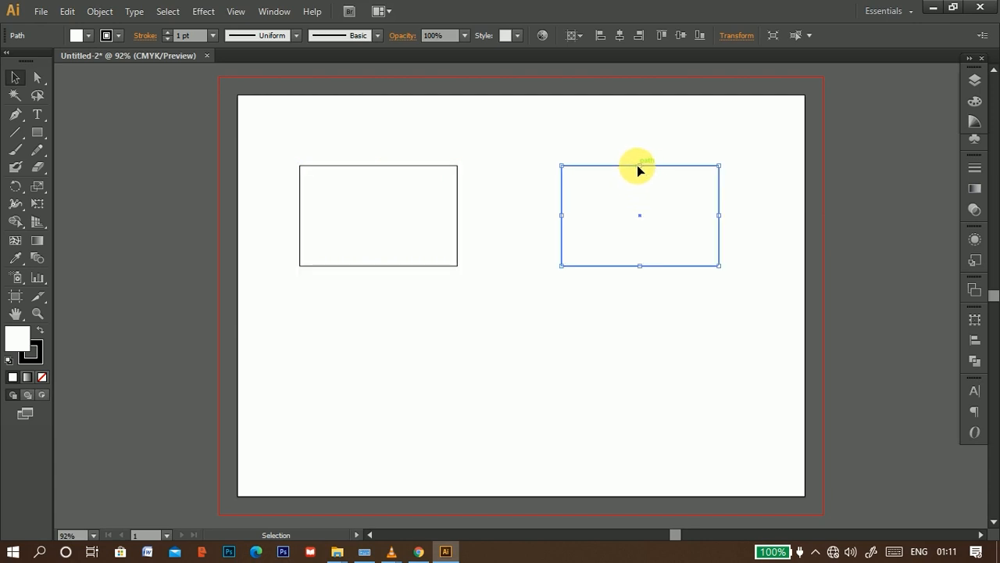
Step: Paste two copies of the rectangle pair at the artboard's center, and move one pair directly above the other
{"action": "left_click_drag", "start_coordinate": [357, 136], "coordinate": [614, 298]}
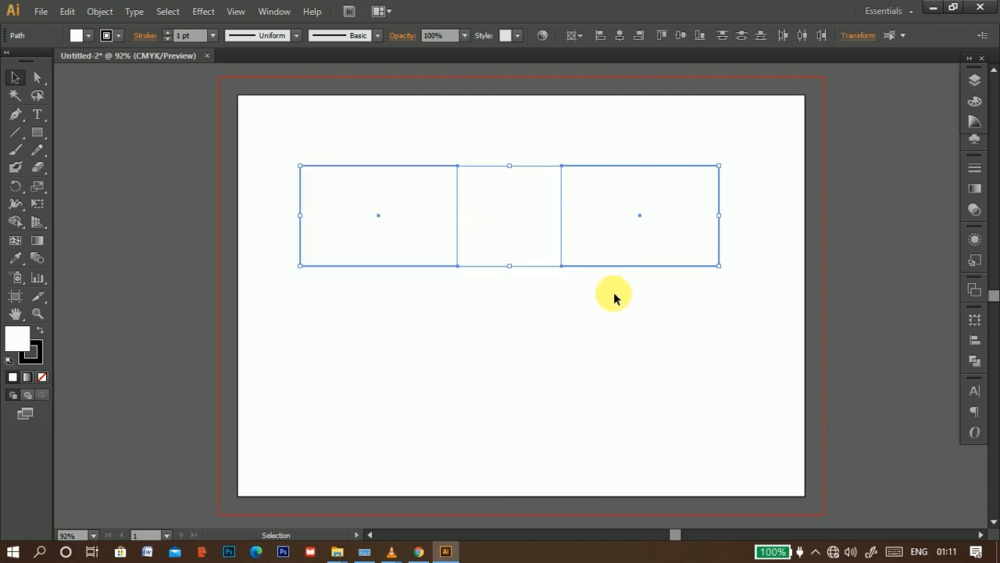
{"action": "left_click", "coordinate": [614, 298]}
{"action": "key", "text": "ctrl+a"}
{"action": "key", "text": "ctrl+shift+b"}
{"action": "key", "text": "ctrl+shift+b"}
{"action": "key", "text": "ctrl+shift+b"}
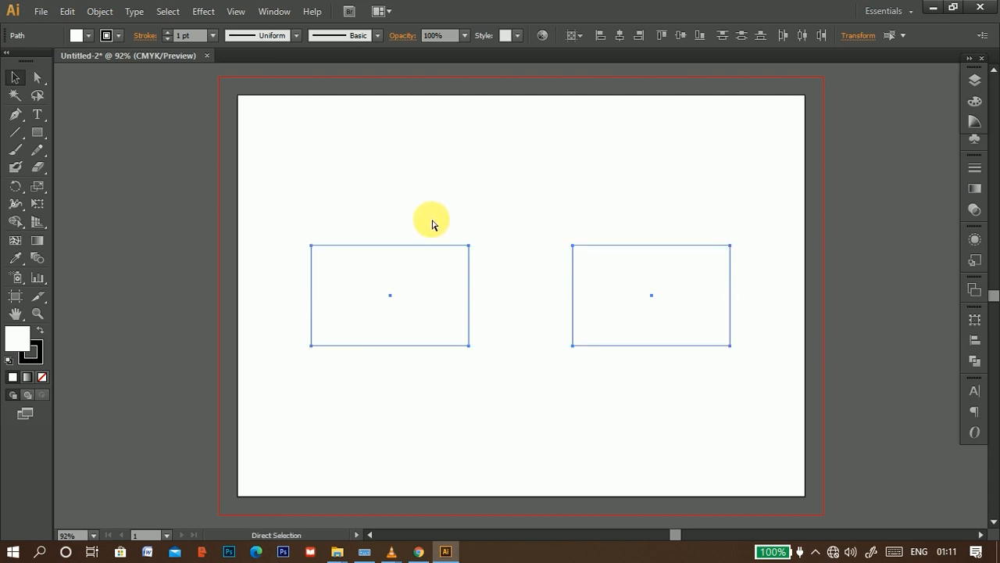
{"action": "key", "text": "ctrl+shift+b"}
{"action": "left_click_drag", "start_coordinate": [451, 245], "coordinate": [455, 127]}
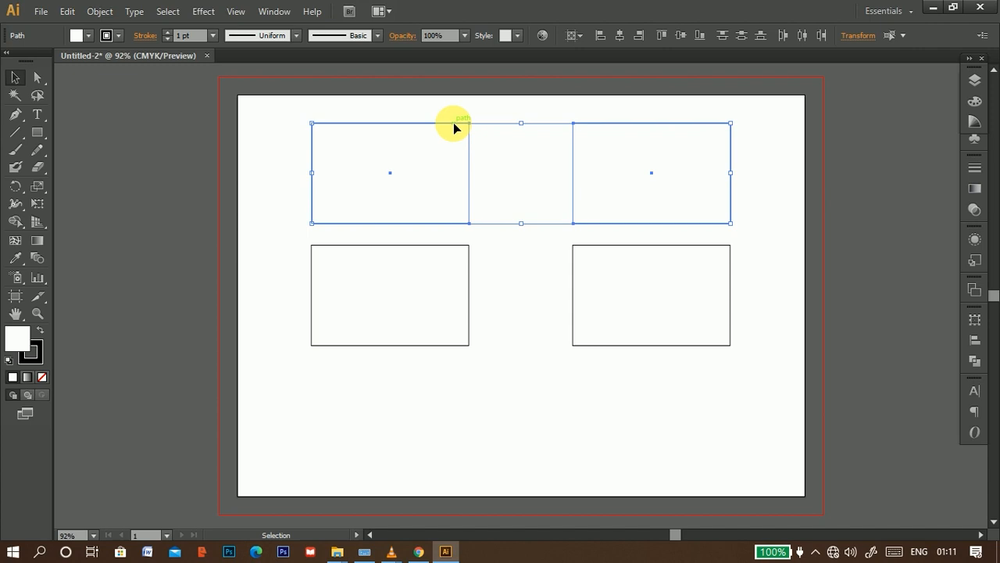
Step: Delete the two left rectangles and the lower right one, and move the remaining rectangle to the artboard's center
{"action": "left_click_drag", "start_coordinate": [275, 149], "coordinate": [453, 362]}
{"action": "key", "text": "Delete"}
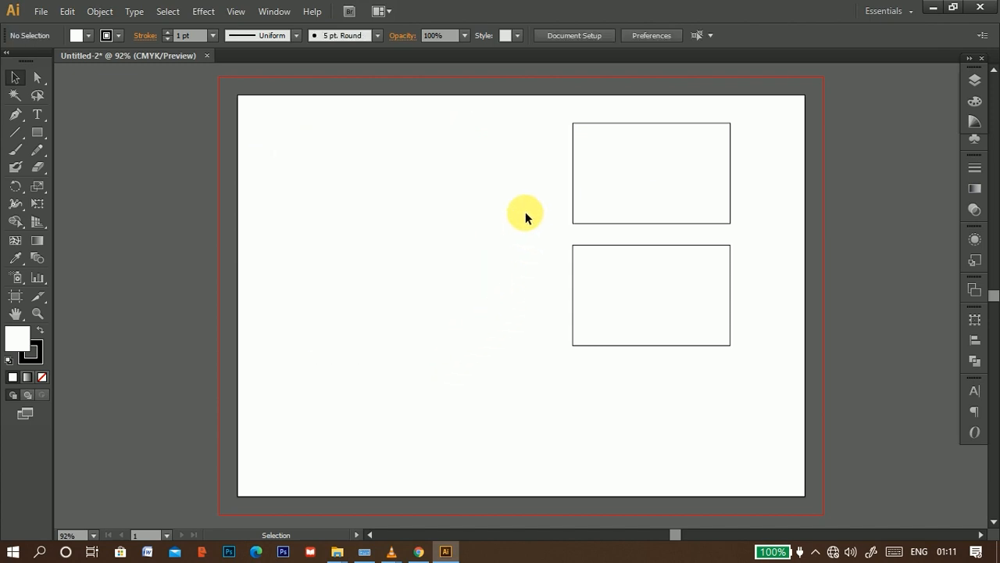
{"action": "left_click_drag", "start_coordinate": [539, 265], "coordinate": [641, 362]}
{"action": "key", "text": "Delete"}
{"action": "left_click_drag", "start_coordinate": [609, 226], "coordinate": [456, 327]}
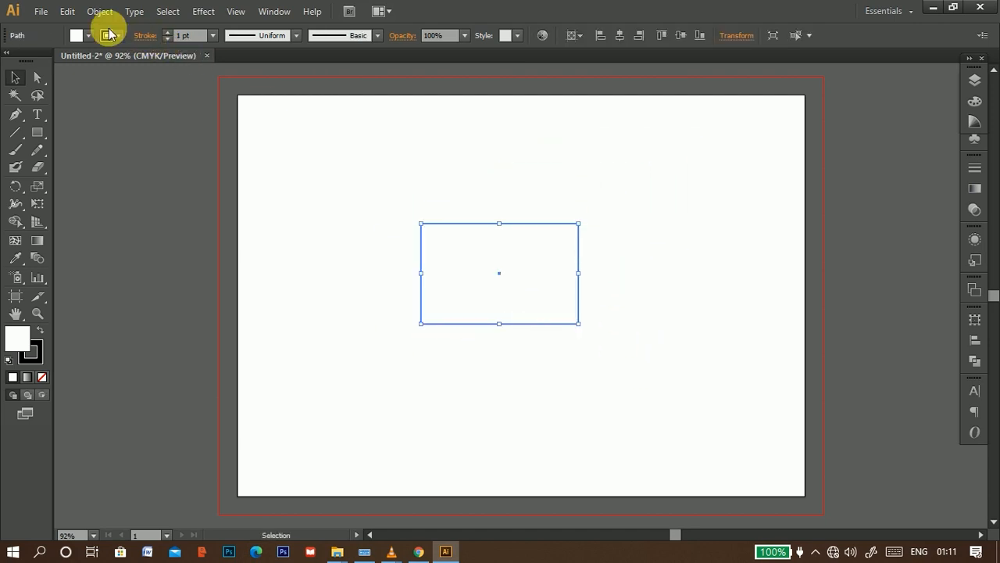
{"action": "left_click", "coordinate": [67, 11]}
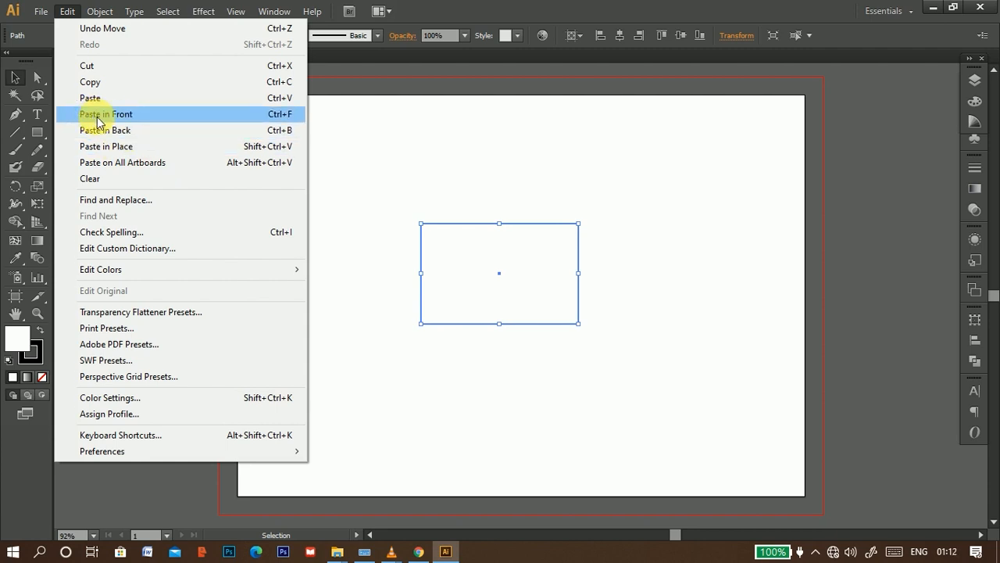
{"action": "left_click", "coordinate": [367, 117]}
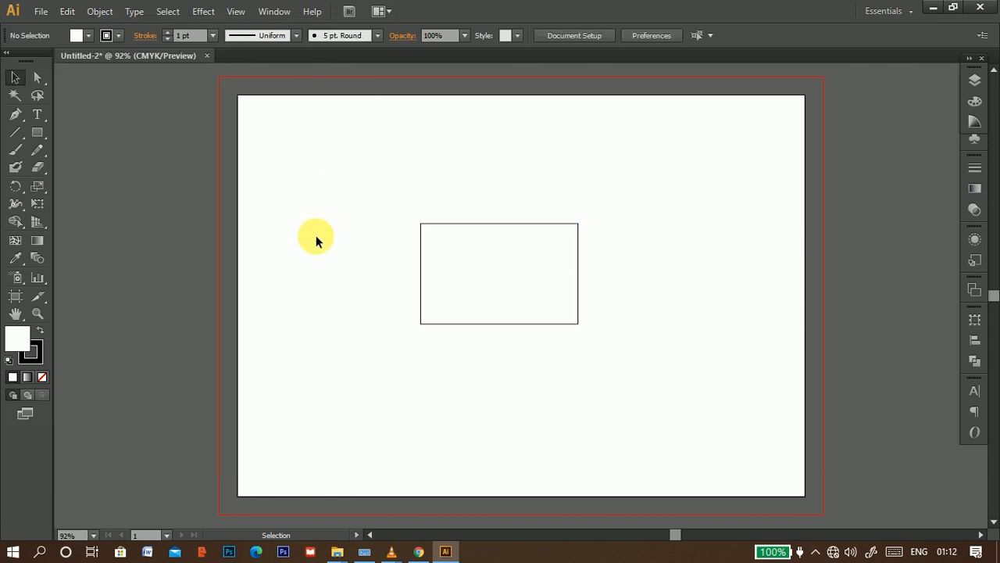
{"action": "double_click", "coordinate": [17, 346]}
{"action": "left_click_drag", "start_coordinate": [374, 233], "coordinate": [438, 195]}
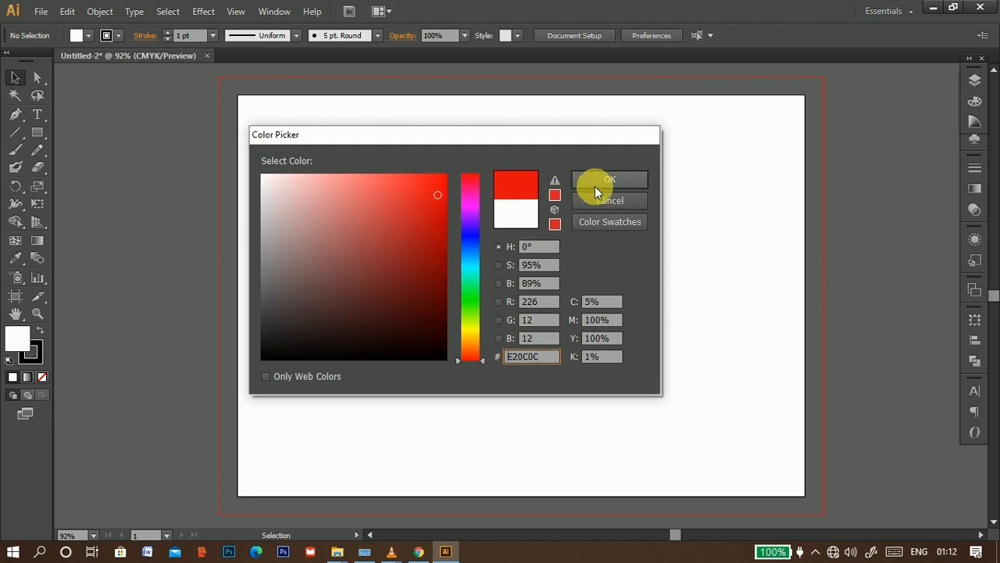
{"action": "left_click", "coordinate": [609, 179]}
Step: Fill the centered rectangle with red, colour E21A1A
{"action": "left_click", "coordinate": [459, 224]}
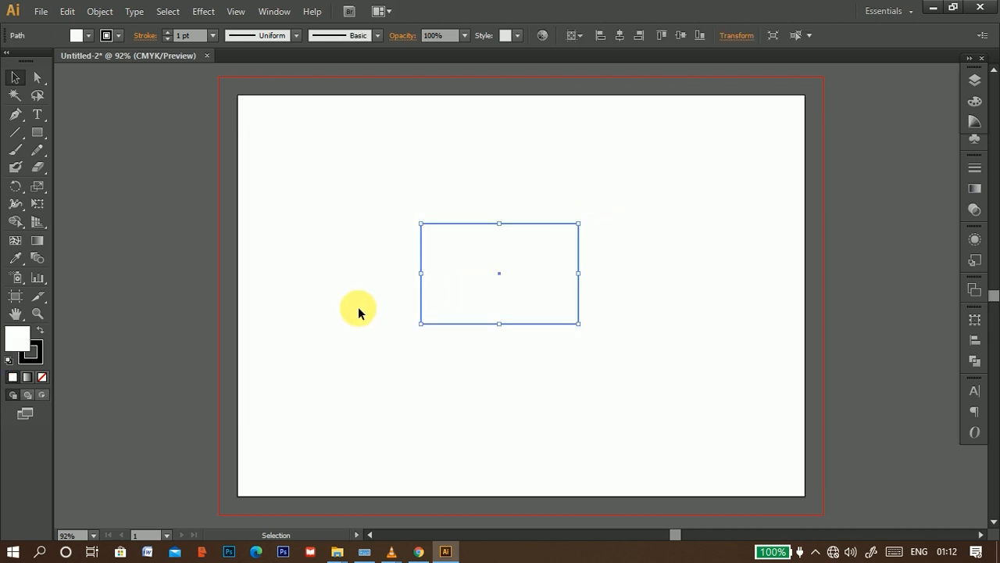
{"action": "double_click", "coordinate": [17, 337]}
{"action": "left_click_drag", "start_coordinate": [417, 242], "coordinate": [427, 195]}
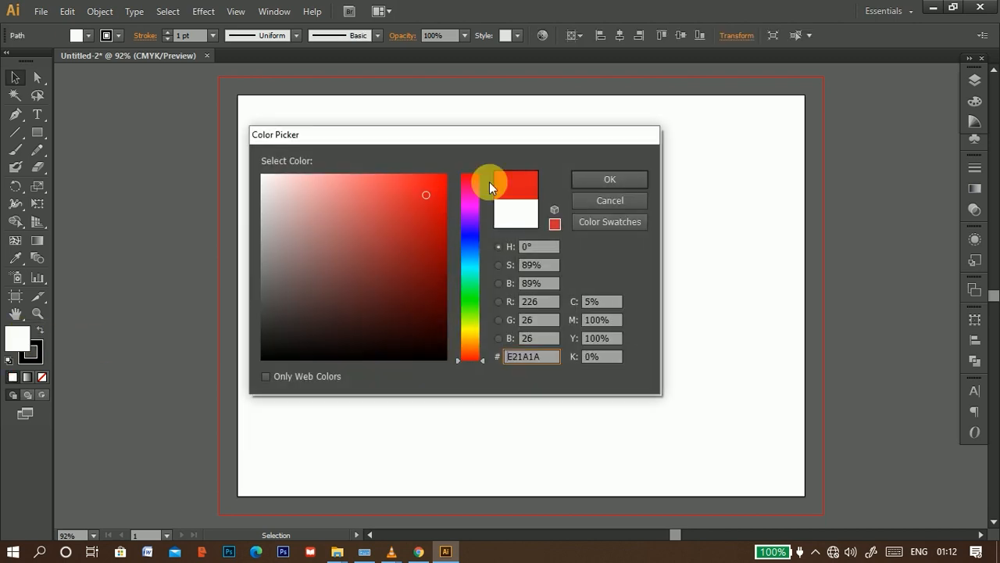
{"action": "left_click", "coordinate": [591, 180]}
Step: Duplicate the red rectangle to its upper left and lower right, and fill the lower-right copy with blue
{"action": "left_click_drag", "start_coordinate": [469, 300], "coordinate": [397, 228]}
{"action": "left_click_drag", "start_coordinate": [451, 286], "coordinate": [605, 346]}
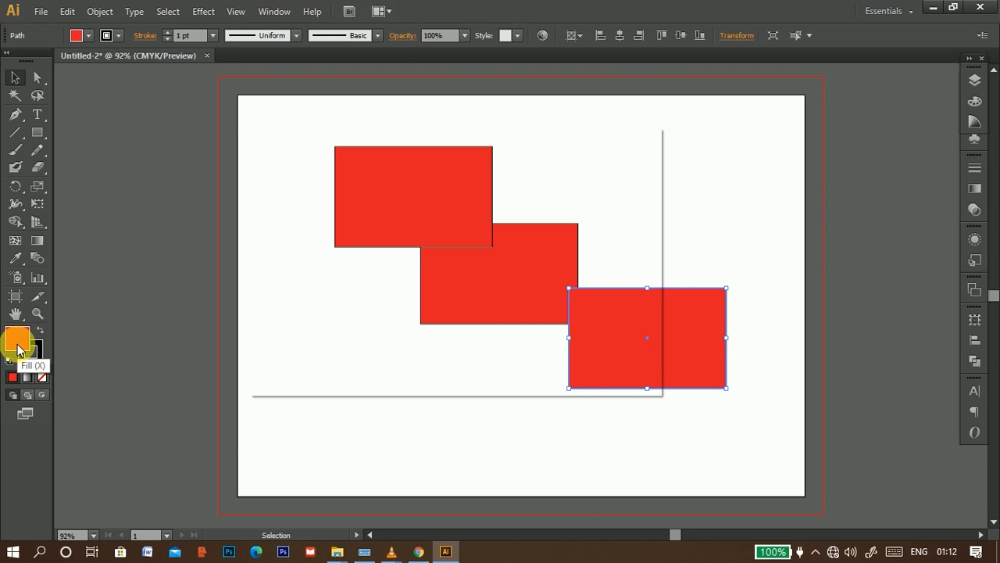
{"action": "double_click", "coordinate": [17, 344]}
{"action": "left_click", "coordinate": [470, 249]}
{"action": "left_click_drag", "start_coordinate": [417, 212], "coordinate": [446, 189]}
{"action": "left_click", "coordinate": [591, 187]}
Step: Fill the upper-left rectangle with yellow-orange and shift it slightly to the left
{"action": "left_click", "coordinate": [402, 201]}
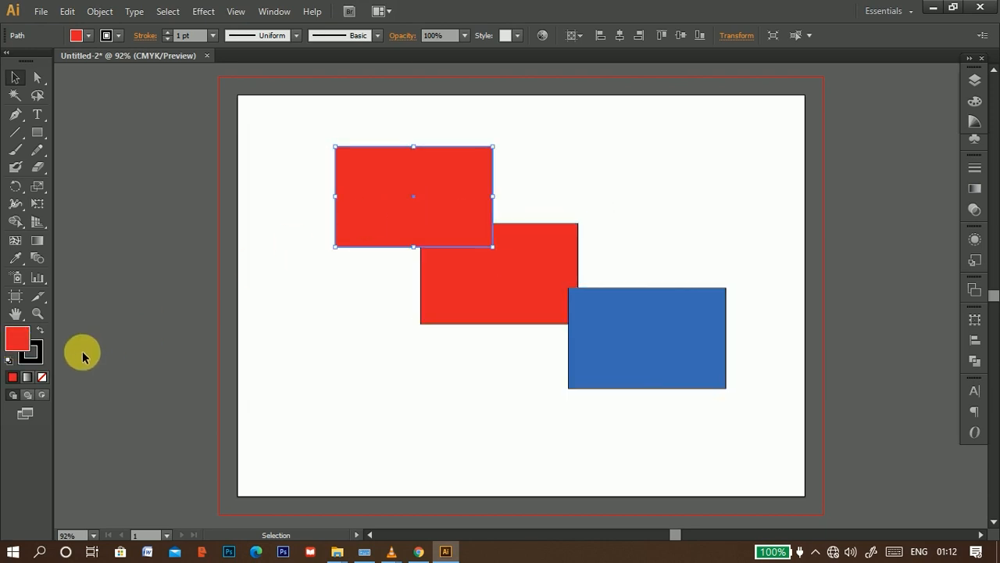
{"action": "double_click", "coordinate": [23, 342]}
{"action": "left_click_drag", "start_coordinate": [470, 258], "coordinate": [480, 335]}
{"action": "left_click", "coordinate": [438, 191]}
{"action": "left_click_drag", "start_coordinate": [437, 191], "coordinate": [491, 167]}
{"action": "left_click", "coordinate": [608, 179]}
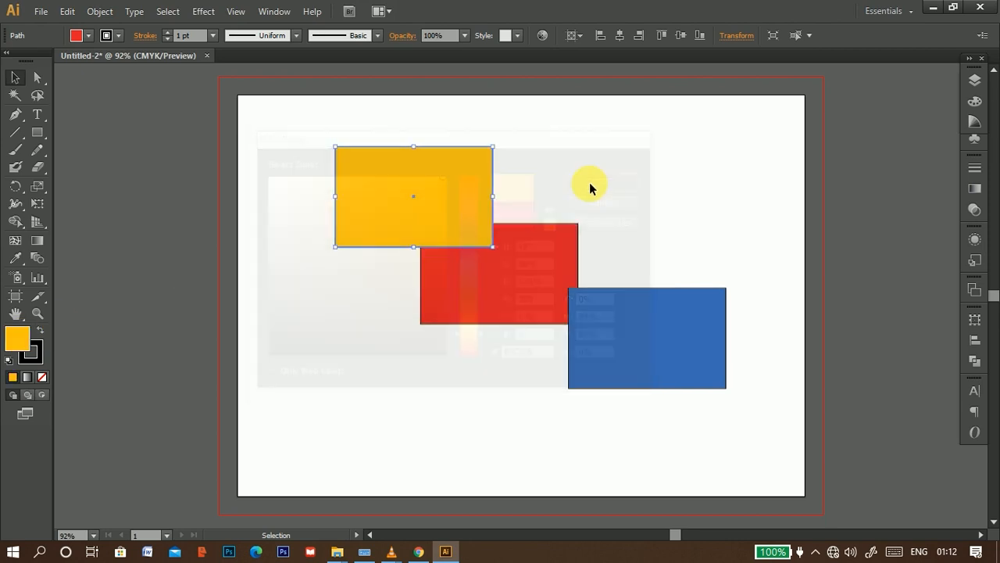
{"action": "left_click_drag", "start_coordinate": [431, 230], "coordinate": [397, 231]}
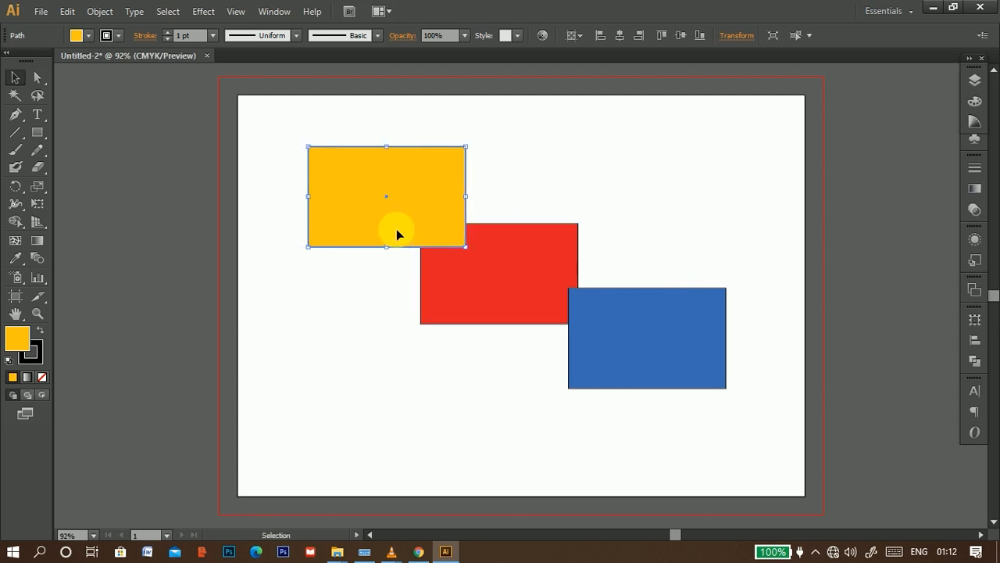
Step: Display the document's layers and add two new layers above Layer 1
{"action": "key", "text": "F7"}
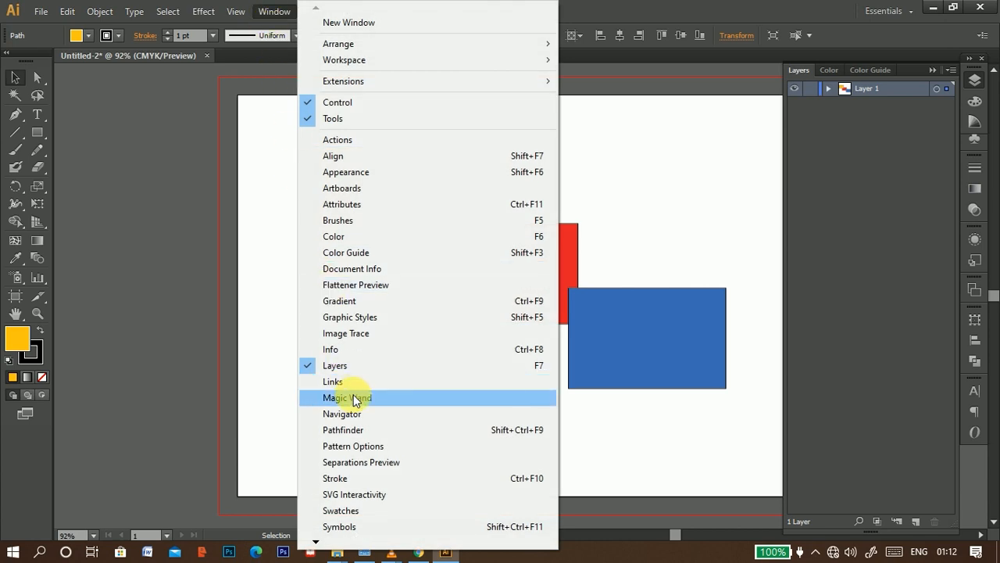
{"action": "left_click", "coordinate": [830, 88]}
{"action": "left_click", "coordinate": [830, 88]}
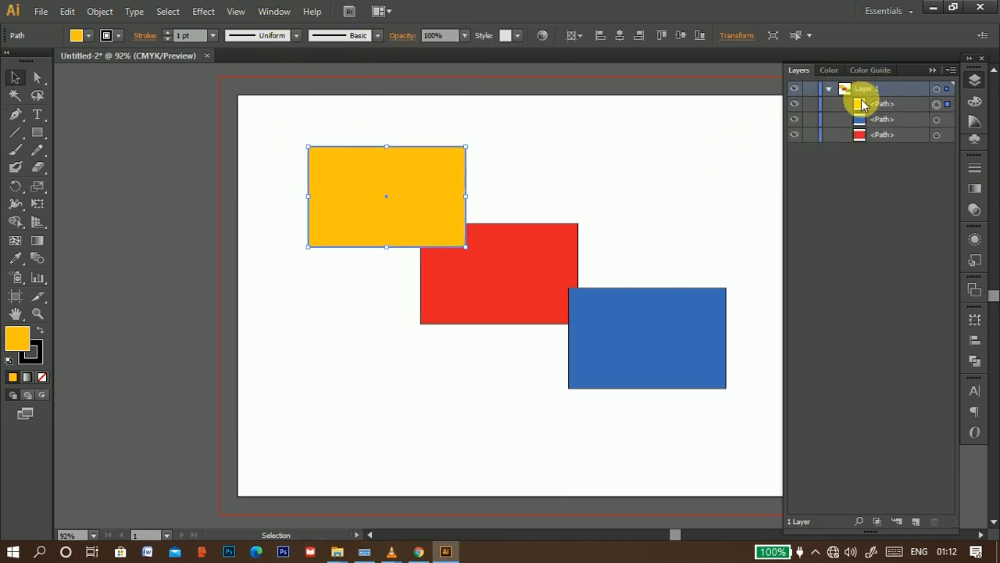
{"action": "left_click", "coordinate": [830, 89]}
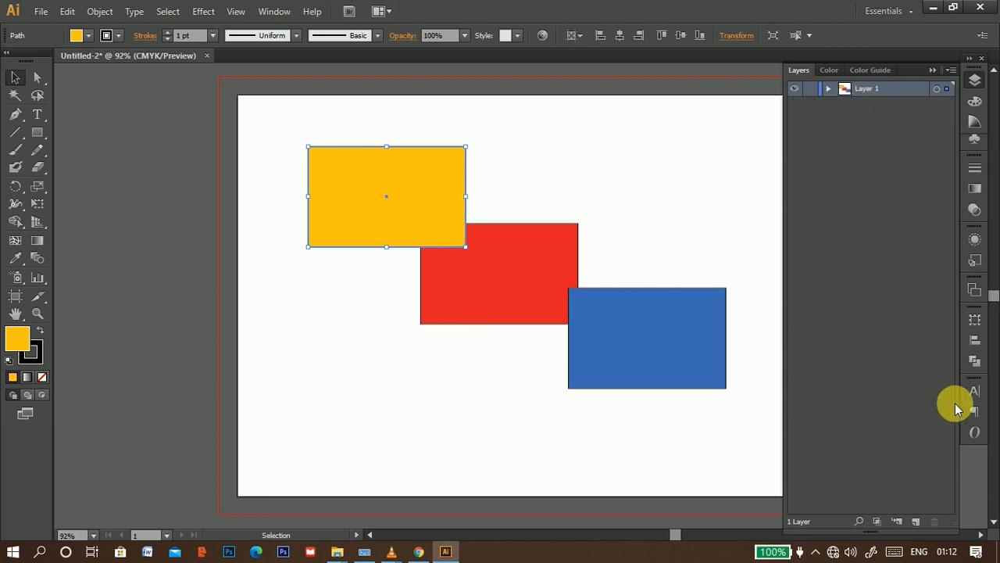
{"action": "left_click", "coordinate": [916, 522]}
{"action": "left_click", "coordinate": [916, 522]}
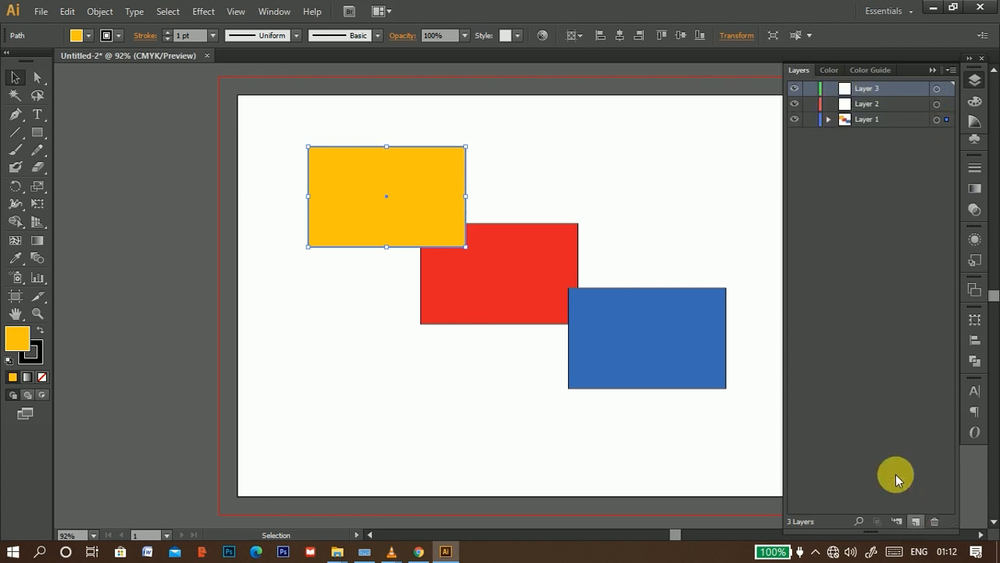
Step: Move the blue rectangle into Layer 2 and the red rectangle into Layer 3, leaving the yellow one in Layer 1
{"action": "left_click", "coordinate": [829, 119]}
{"action": "left_click_drag", "start_coordinate": [881, 135], "coordinate": [871, 105]}
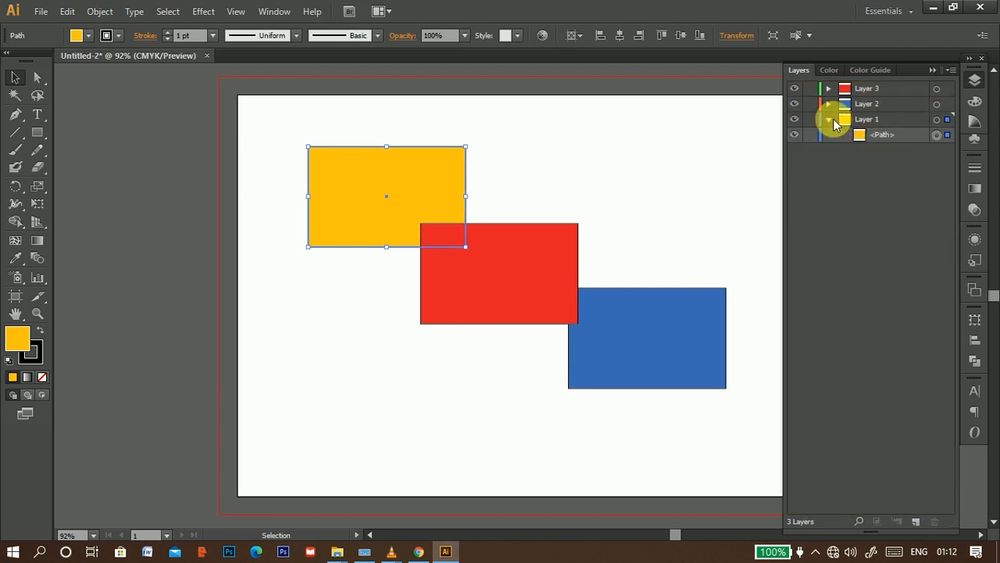
{"action": "left_click", "coordinate": [829, 118]}
Step: Rename Layer 3 as red, Layer 2 as blue and Layer 1 as yellow
{"action": "double_click", "coordinate": [873, 88]}
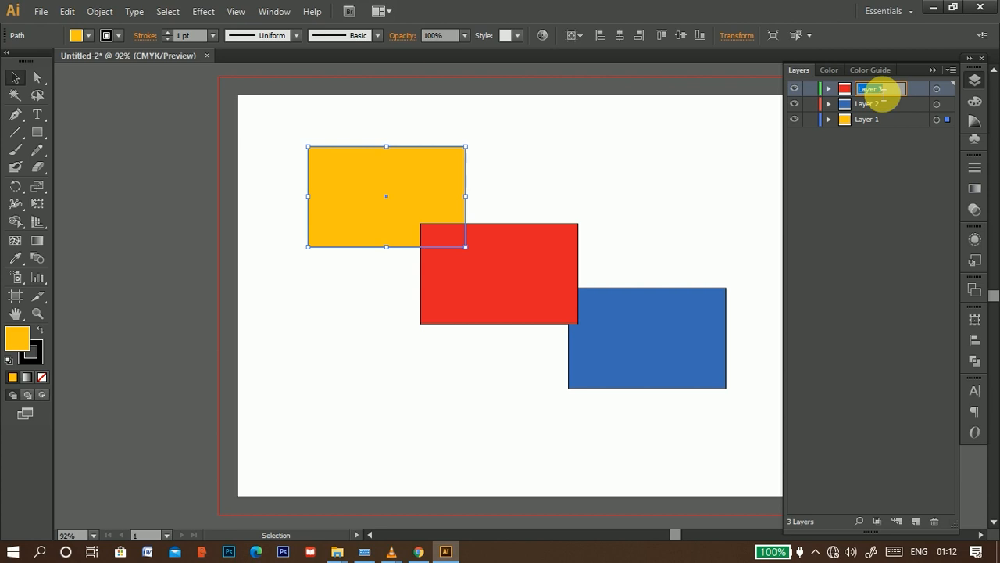
{"action": "type", "text": "red"}
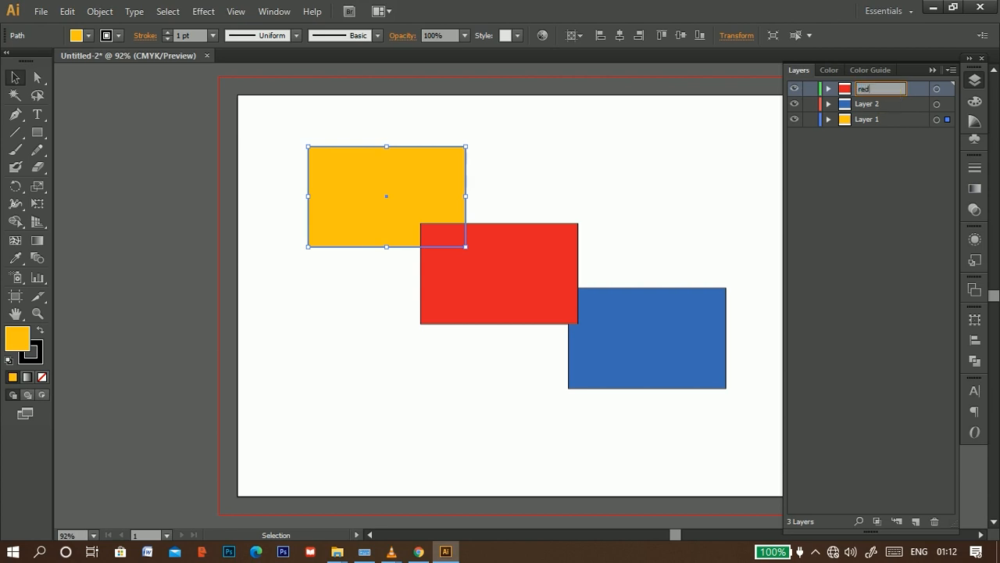
{"action": "key", "text": "Tab"}
{"action": "type", "text": "blue"}
{"action": "double_click", "coordinate": [869, 120]}
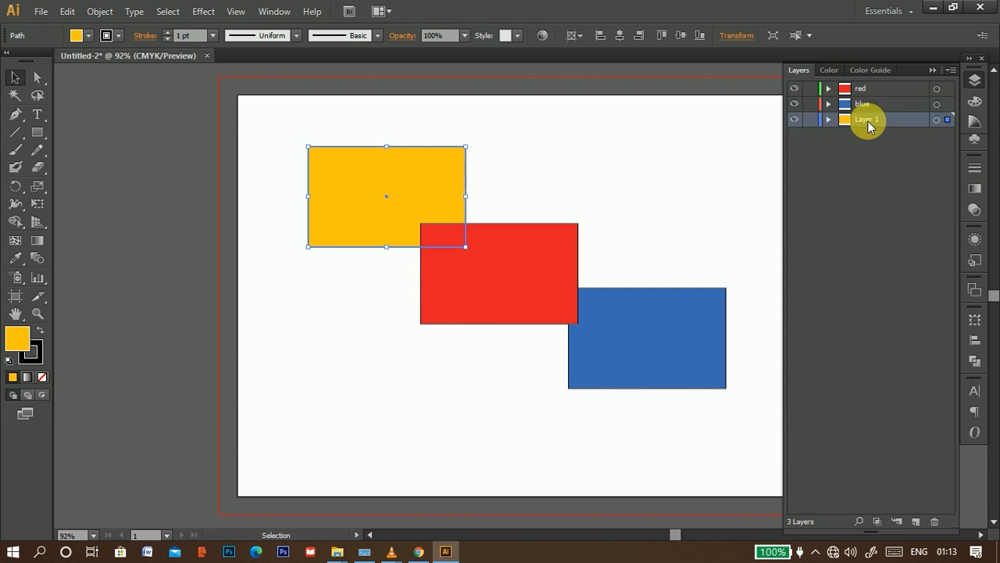
{"action": "type", "text": "ye"}
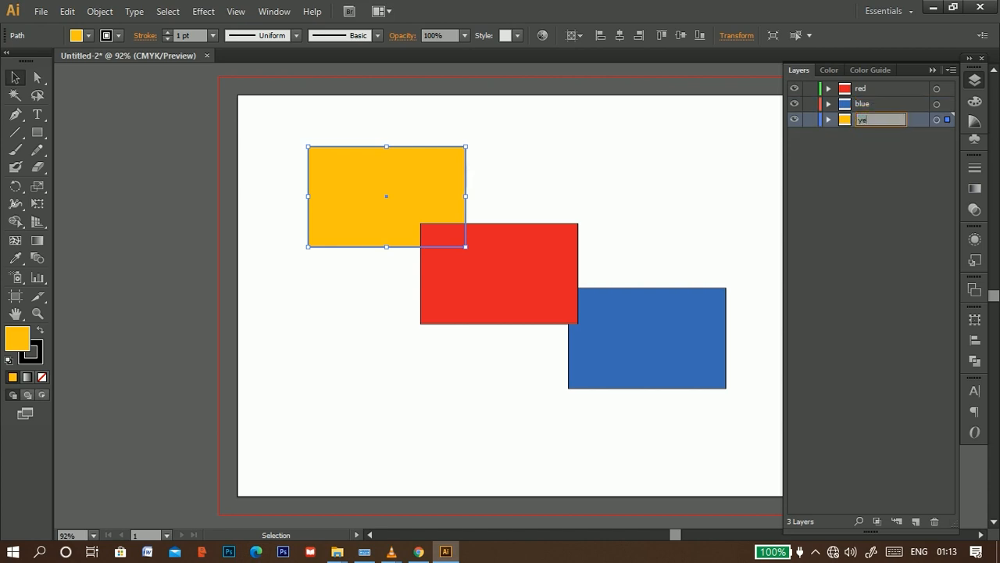
{"action": "type", "text": "llow"}
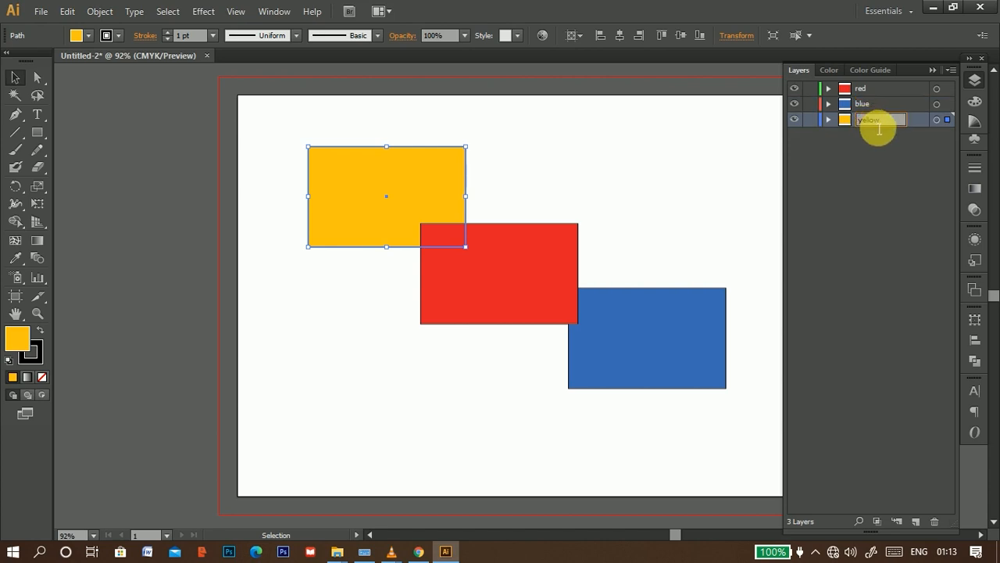
{"action": "key", "text": "Return"}
Step: Arrange the rectangles in a rising diagonal, with red in the middle overlapping yellow at lower left and blue at upper right
{"action": "left_click_drag", "start_coordinate": [501, 322], "coordinate": [530, 248]}
{"action": "left_click_drag", "start_coordinate": [386, 191], "coordinate": [386, 279]}
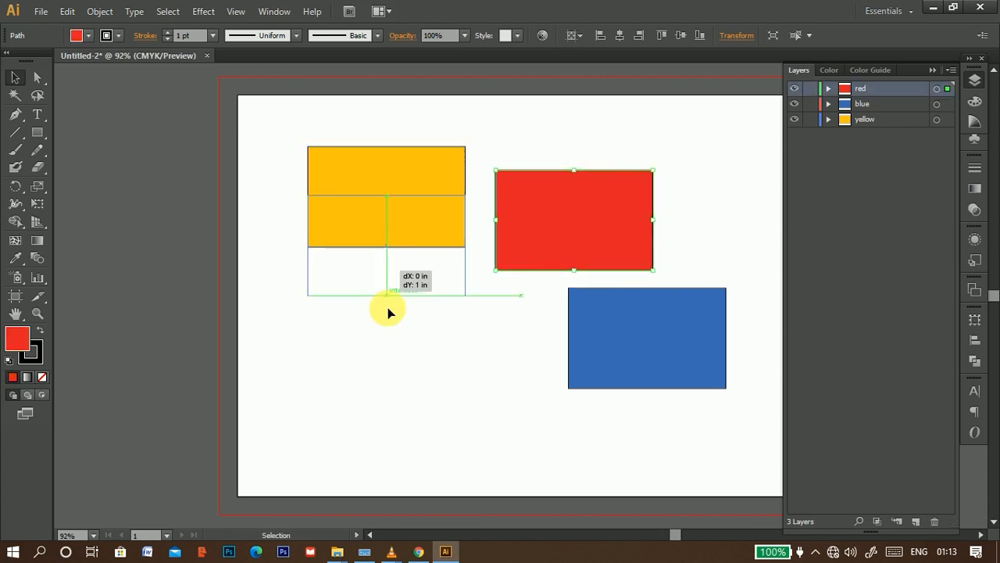
{"action": "left_click_drag", "start_coordinate": [386, 279], "coordinate": [386, 283]}
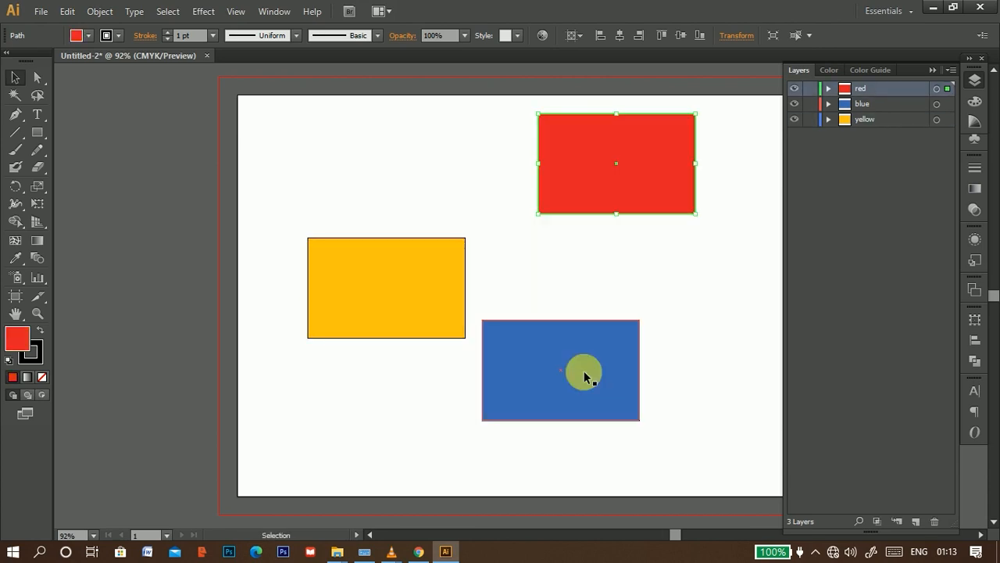
{"action": "left_click_drag", "start_coordinate": [569, 178], "coordinate": [445, 252]}
{"action": "left_click_drag", "start_coordinate": [529, 374], "coordinate": [553, 186]}
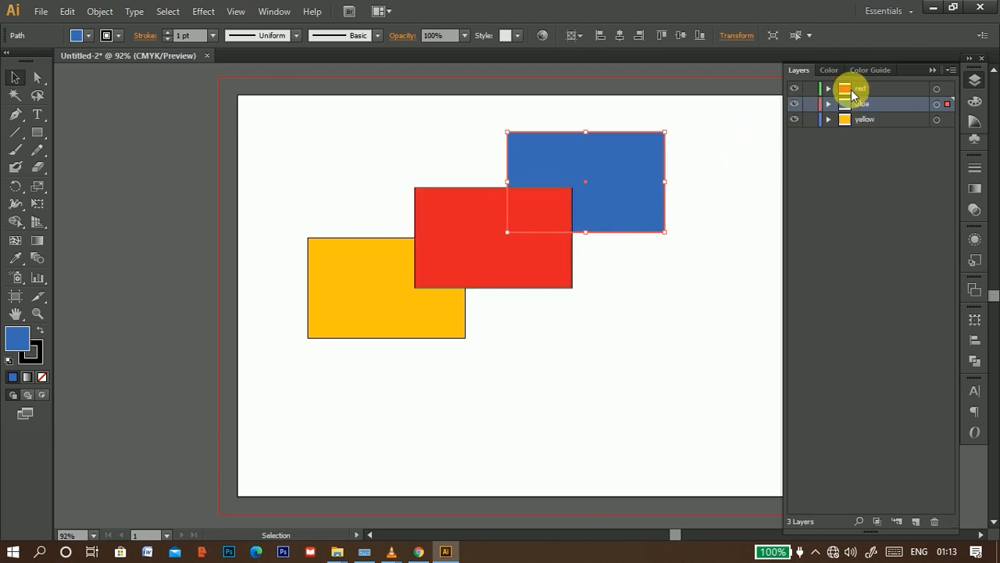
Step: Swap the red and blue rectangles so blue overlaps yellow in the middle and red overlaps blue at the upper right
{"action": "left_click_drag", "start_coordinate": [501, 275], "coordinate": [645, 205]}
{"action": "left_click_drag", "start_coordinate": [534, 216], "coordinate": [447, 288]}
{"action": "left_click_drag", "start_coordinate": [357, 322], "coordinate": [342, 352]}
{"action": "left_click", "coordinate": [509, 250]}
{"action": "left_click_drag", "start_coordinate": [629, 182], "coordinate": [598, 204]}
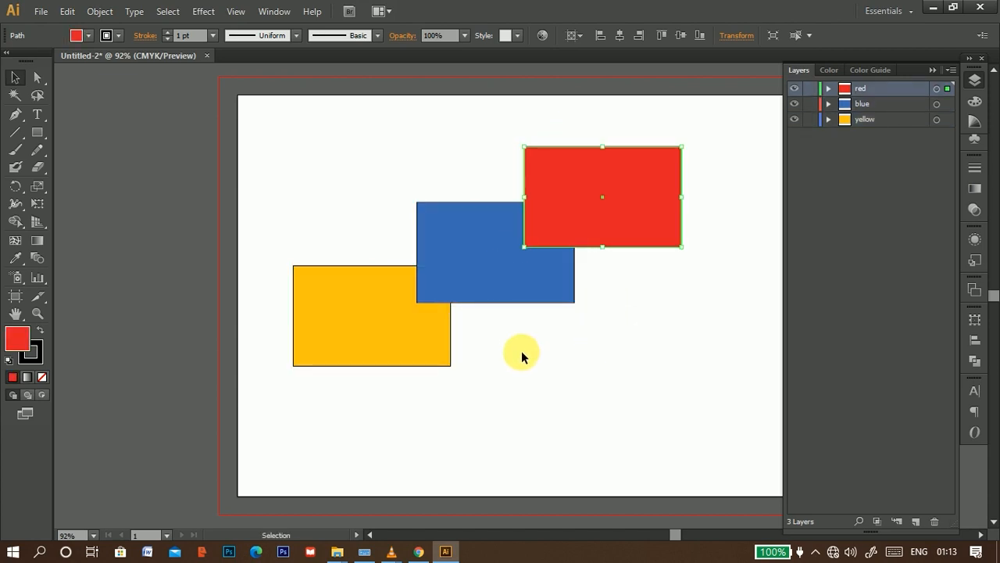
Step: Spread the three rectangles apart, with yellow above red and blue to the right of both
{"action": "left_click_drag", "start_coordinate": [609, 217], "coordinate": [414, 338]}
{"action": "left_click_drag", "start_coordinate": [415, 302], "coordinate": [613, 314]}
{"action": "left_click_drag", "start_coordinate": [520, 255], "coordinate": [579, 188]}
{"action": "left_click_drag", "start_coordinate": [556, 317], "coordinate": [432, 237]}
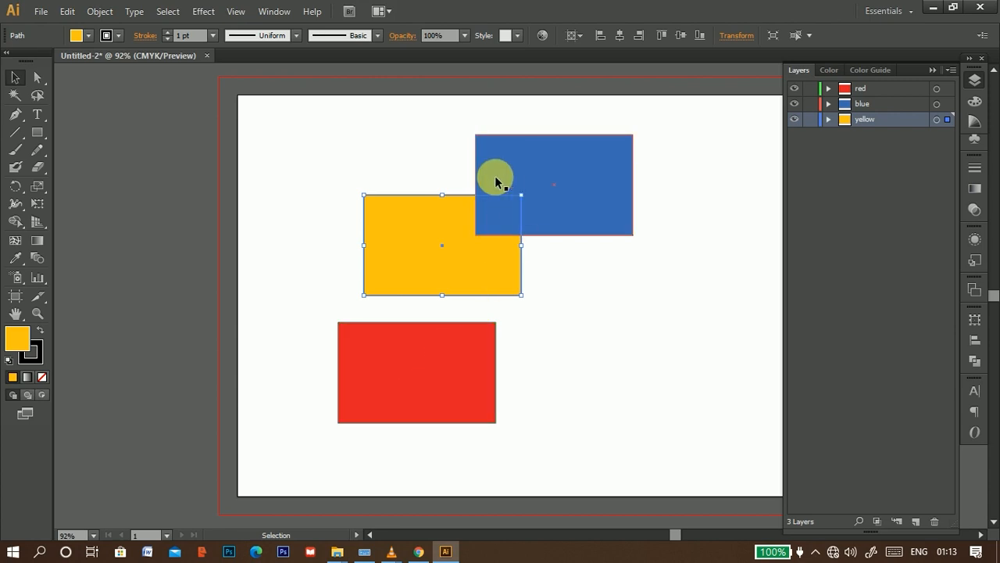
{"action": "left_click_drag", "start_coordinate": [549, 188], "coordinate": [625, 315]}
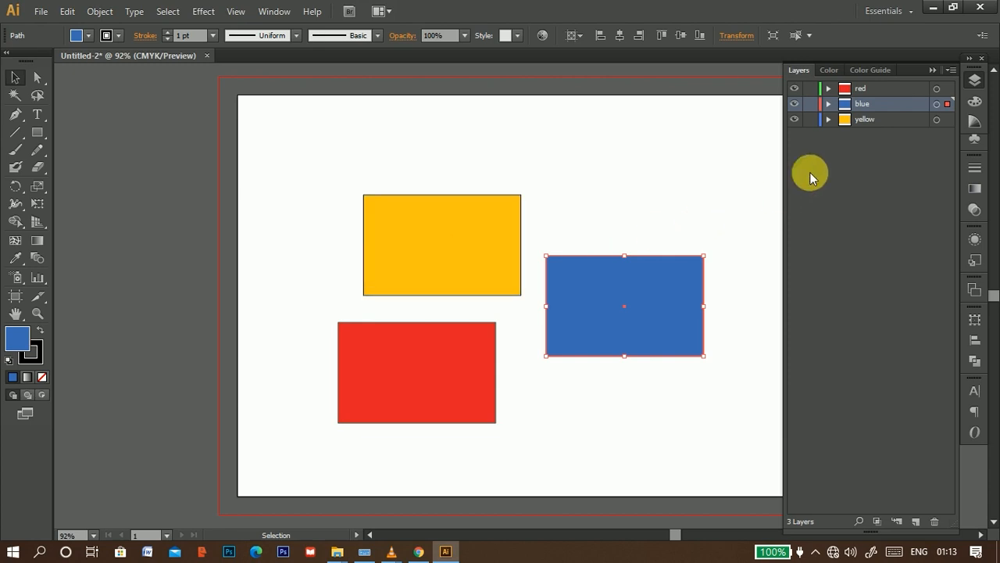
Step: Arrange the rectangles as overlapping diagonal steps, with yellow at lower left, blue in the middle and red at upper right
{"action": "left_click_drag", "start_coordinate": [440, 386], "coordinate": [614, 192]}
{"action": "left_click_drag", "start_coordinate": [456, 267], "coordinate": [383, 423]}
{"action": "left_click_drag", "start_coordinate": [607, 326], "coordinate": [470, 271]}
{"action": "left_click_drag", "start_coordinate": [405, 399], "coordinate": [418, 354]}
{"action": "left_click_drag", "start_coordinate": [472, 268], "coordinate": [481, 305]}
{"action": "left_click_drag", "start_coordinate": [565, 208], "coordinate": [592, 255]}
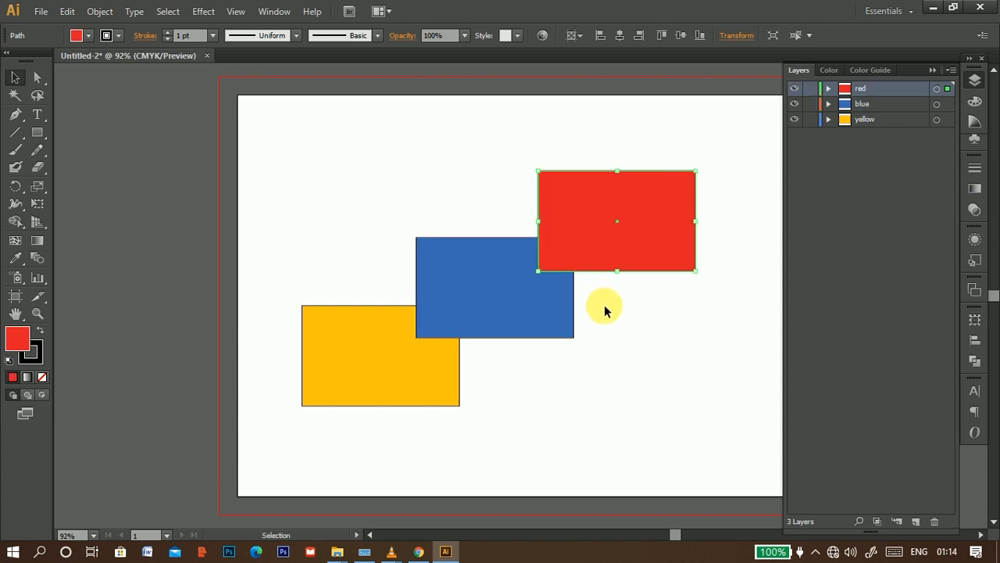
Step: Cut the yellow rectangle from the artboard
{"action": "left_click", "coordinate": [67, 11]}
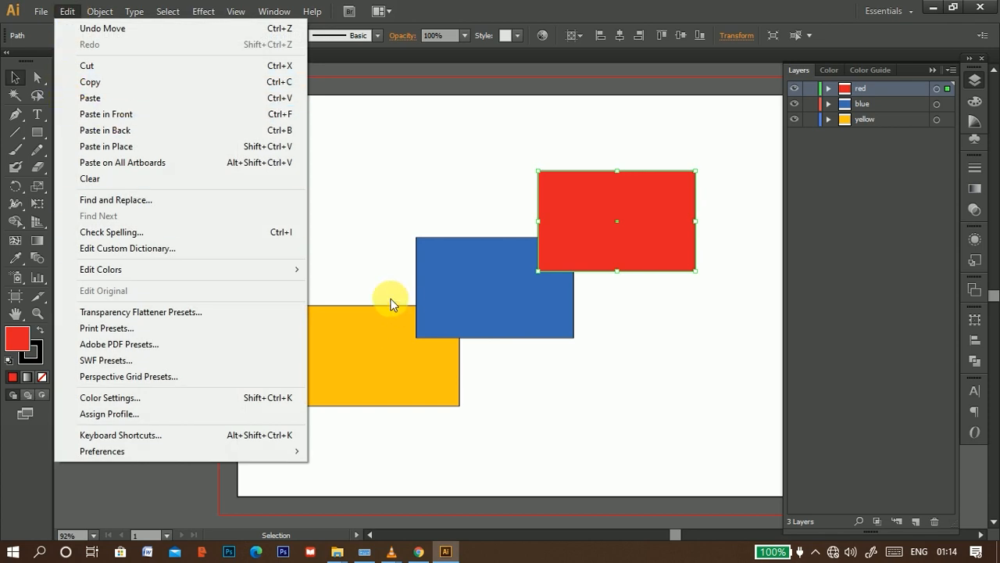
{"action": "left_click", "coordinate": [342, 343]}
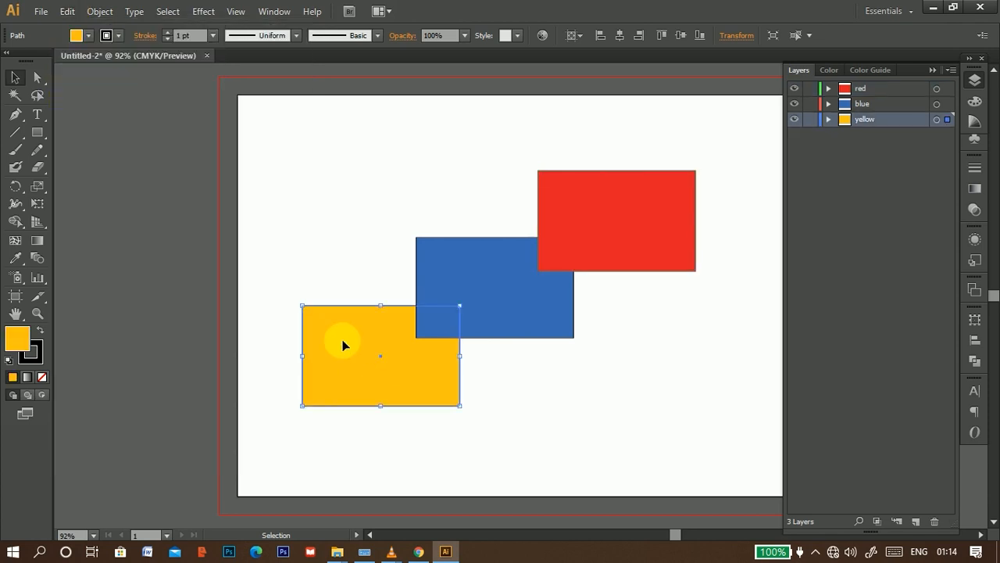
{"action": "key", "text": "a"}
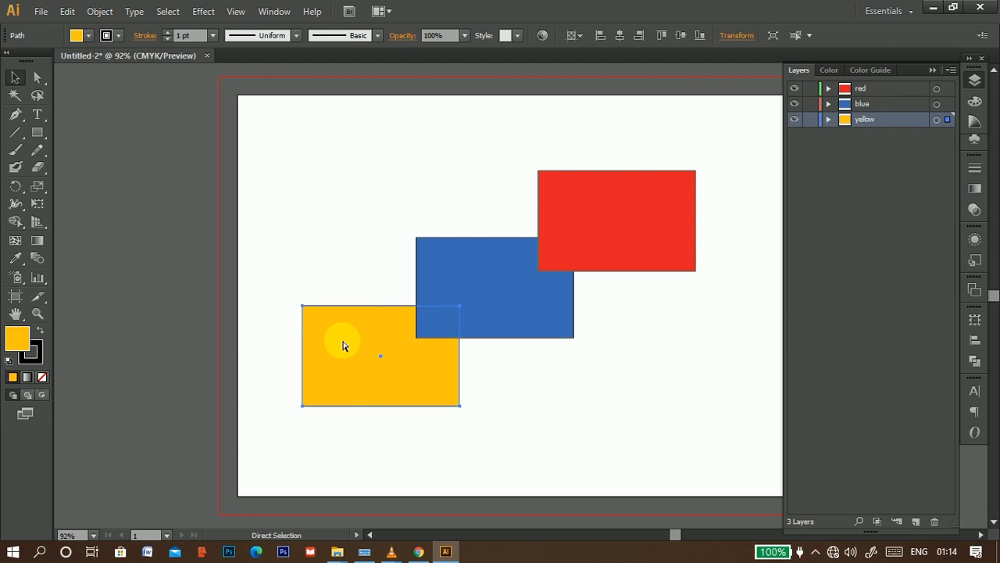
{"action": "key", "text": "Delete"}
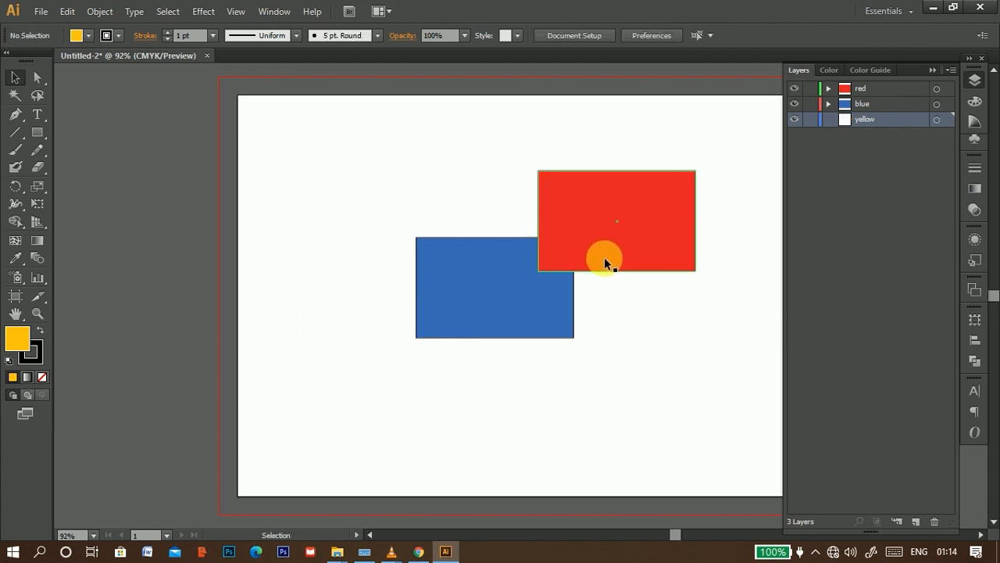
Step: Paste the yellow rectangle into the red layer and move it over the red rectangle's upper-right corner
{"action": "left_click", "coordinate": [574, 228]}
{"action": "left_click", "coordinate": [478, 284]}
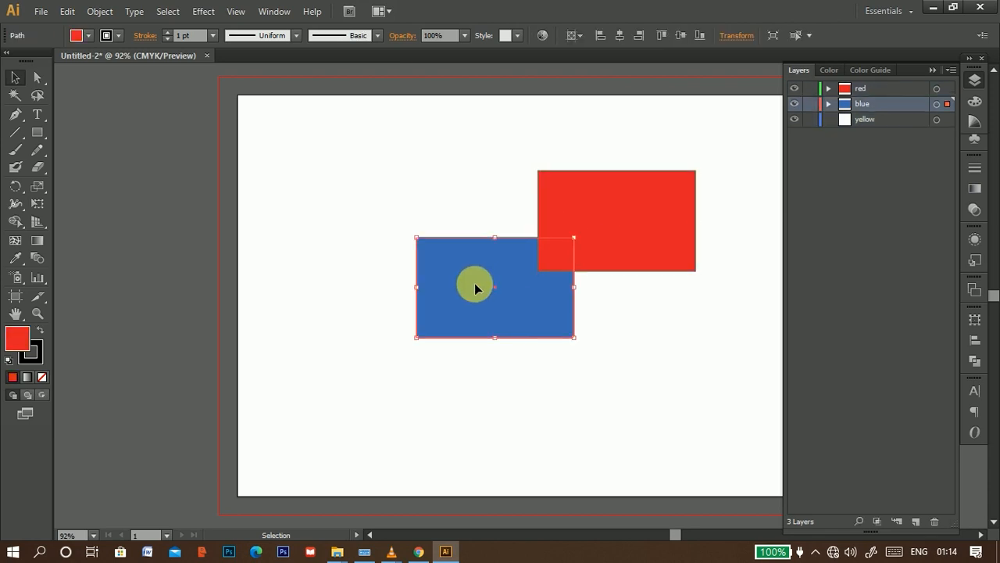
{"action": "left_click", "coordinate": [610, 212]}
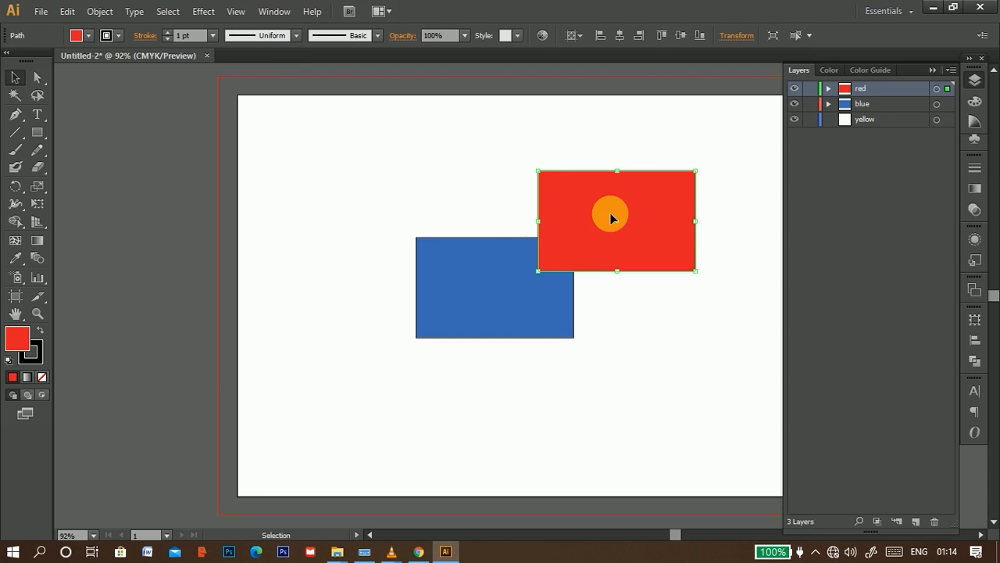
{"action": "key", "text": "ctrl+v"}
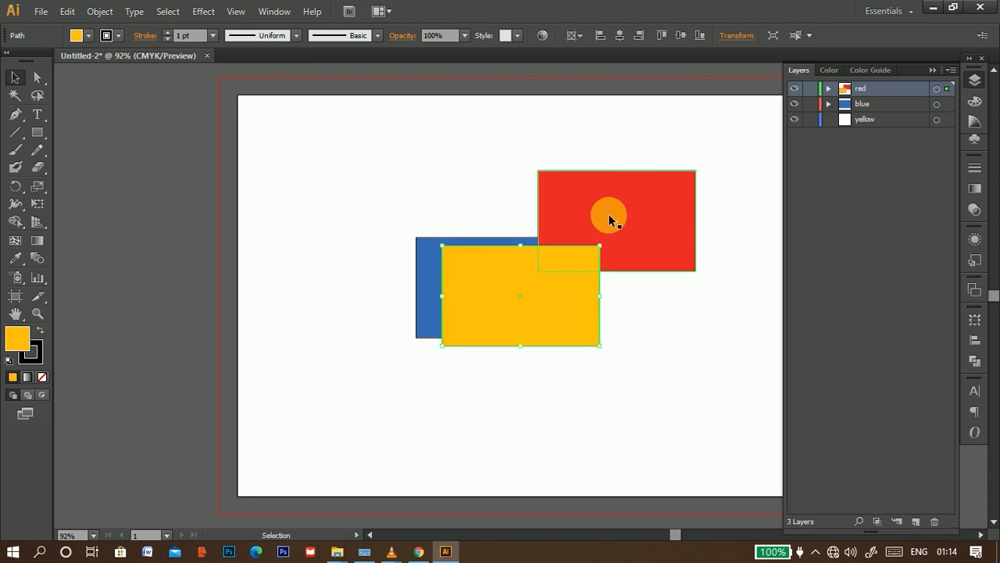
{"action": "left_click_drag", "start_coordinate": [514, 318], "coordinate": [669, 201]}
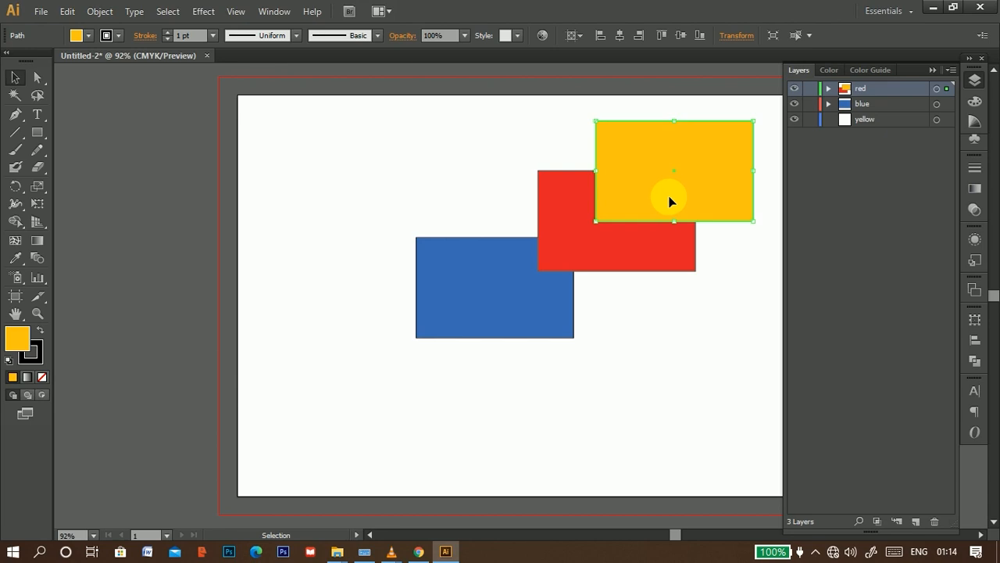
Step: Undo the move, paste and cut of the yellow rectangle
{"action": "key", "text": "ctrl+z"}
{"action": "key", "text": "ctrl+z"}
{"action": "key", "text": "ctrl+z"}
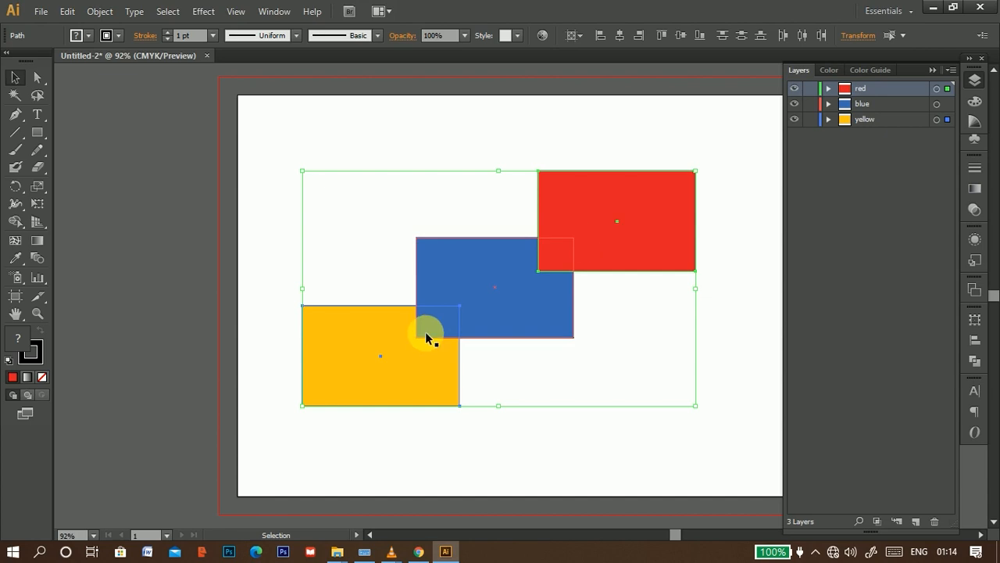
Step: Cut the red rectangle from the artboard
{"action": "left_click", "coordinate": [380, 429]}
{"action": "left_click", "coordinate": [69, 12]}
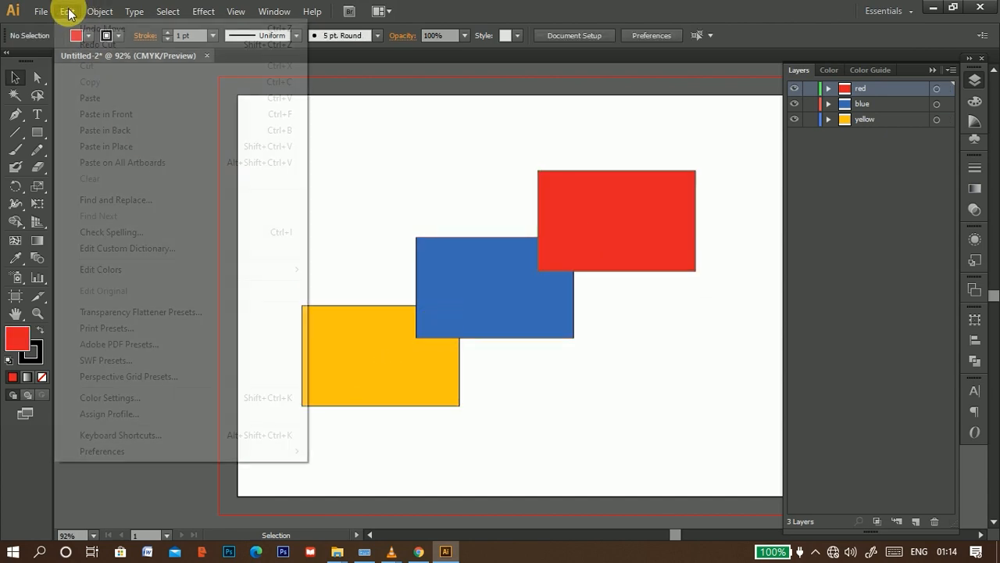
{"action": "left_click", "coordinate": [626, 229]}
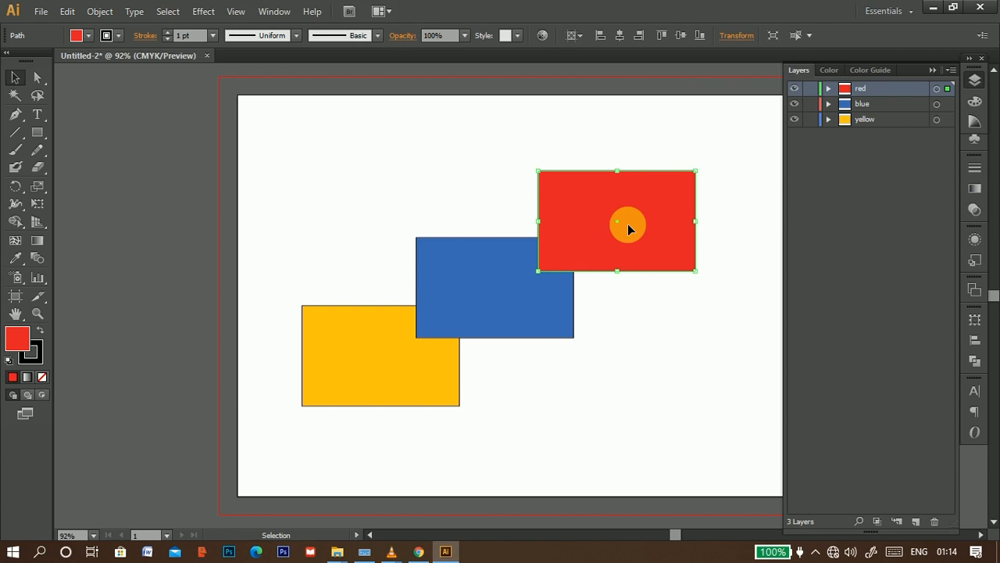
{"action": "key", "text": "Delete"}
Step: Paste the red rectangle into the yellow layer and move it over the yellow rectangle's lower-left corner
{"action": "left_click", "coordinate": [860, 120]}
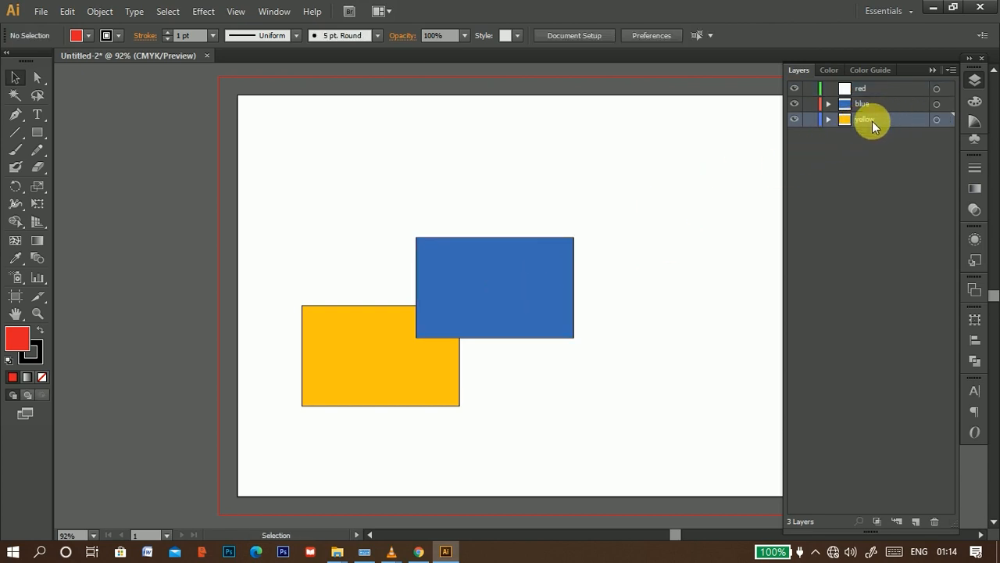
{"action": "left_click", "coordinate": [380, 326]}
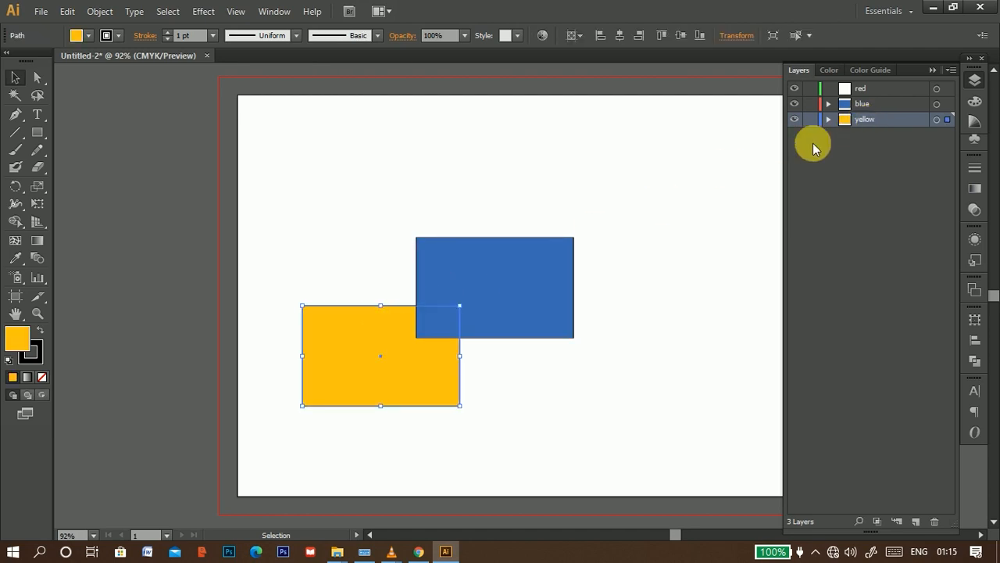
{"action": "left_click", "coordinate": [731, 190]}
{"action": "left_click", "coordinate": [871, 124]}
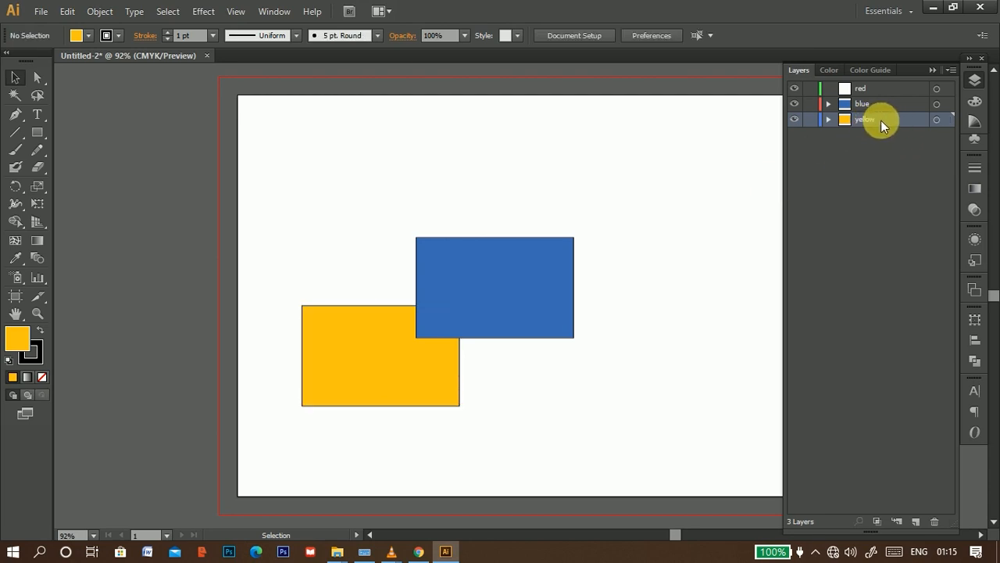
{"action": "key", "text": "ctrl+v"}
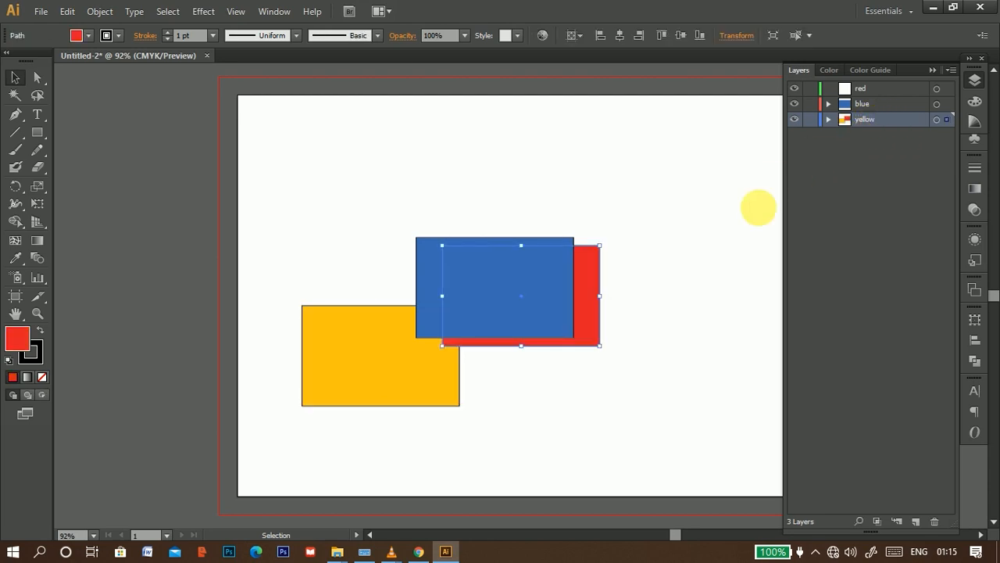
{"action": "left_click_drag", "start_coordinate": [588, 327], "coordinate": [321, 428]}
Step: Undo the move, paste and cut of the red rectangle and clear the selection
{"action": "key", "text": "ctrl+z"}
{"action": "key", "text": "ctrl+z"}
{"action": "key", "text": "ctrl+z"}
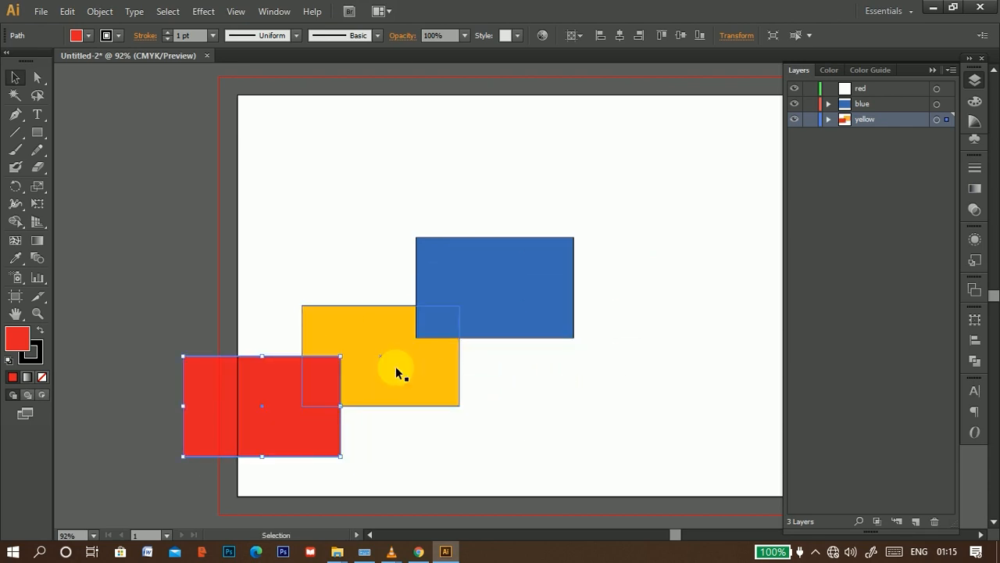
{"action": "left_click", "coordinate": [600, 215]}
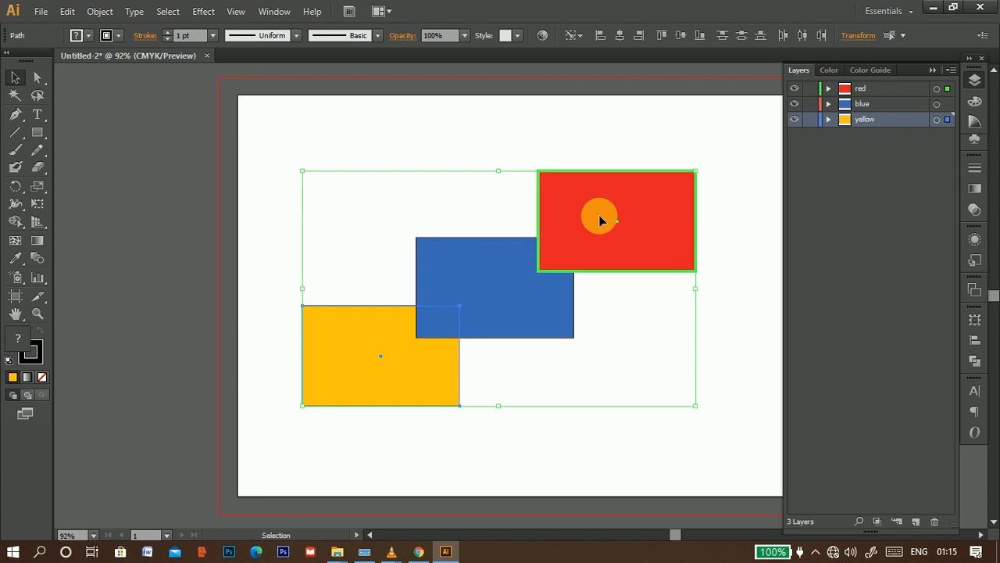
{"action": "left_click", "coordinate": [756, 341]}
Step: Cut the red rectangle and use Paste in Back to place it behind the yellow rectangle on the yellow layer
{"action": "left_click", "coordinate": [678, 237]}
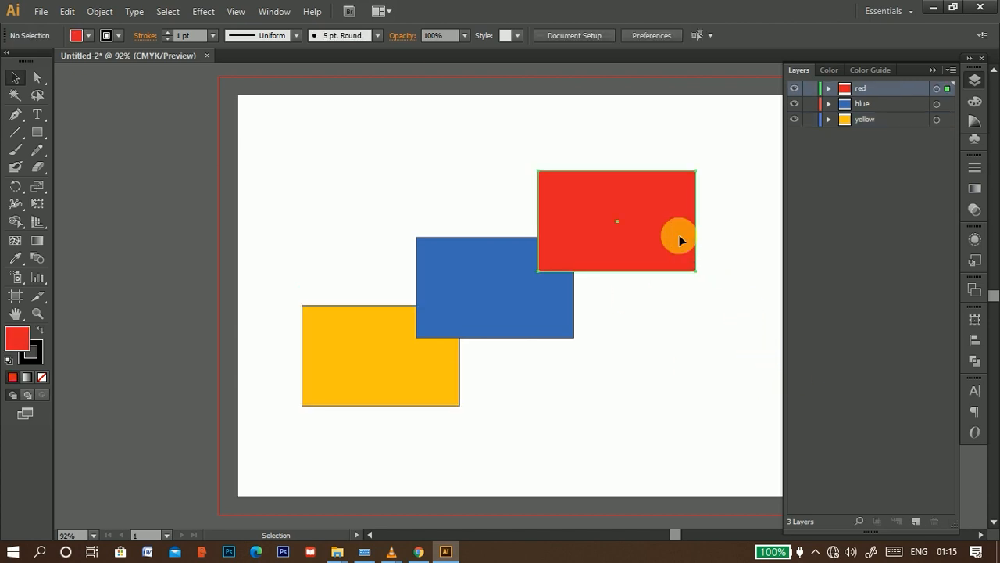
{"action": "key", "text": "Delete"}
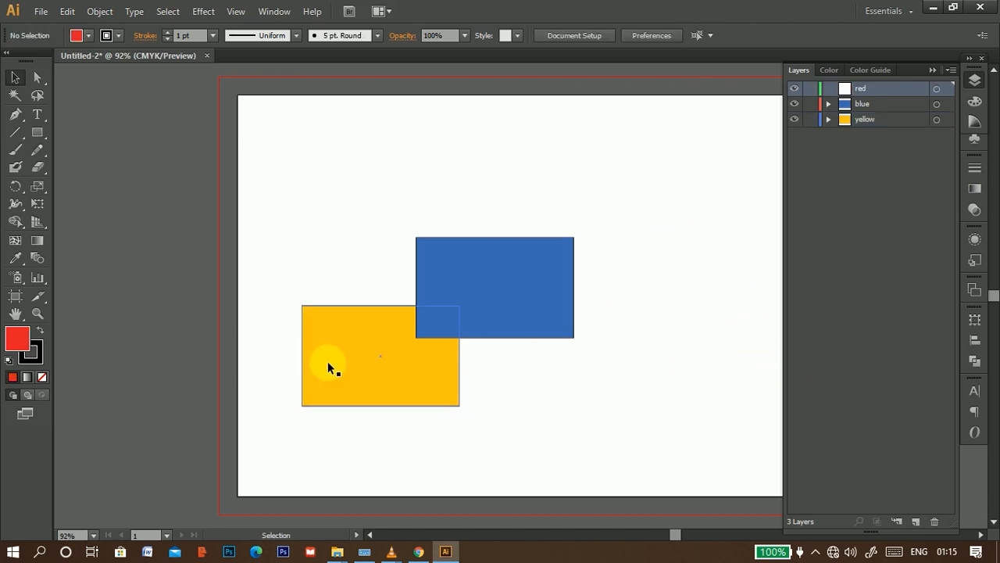
{"action": "left_click", "coordinate": [327, 358]}
{"action": "left_click", "coordinate": [69, 12]}
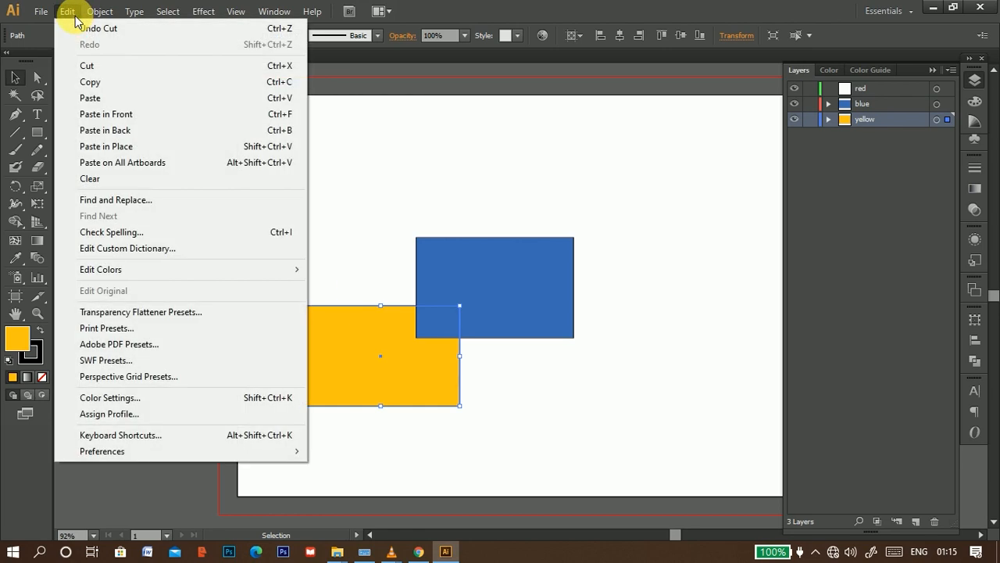
{"action": "left_click", "coordinate": [95, 131]}
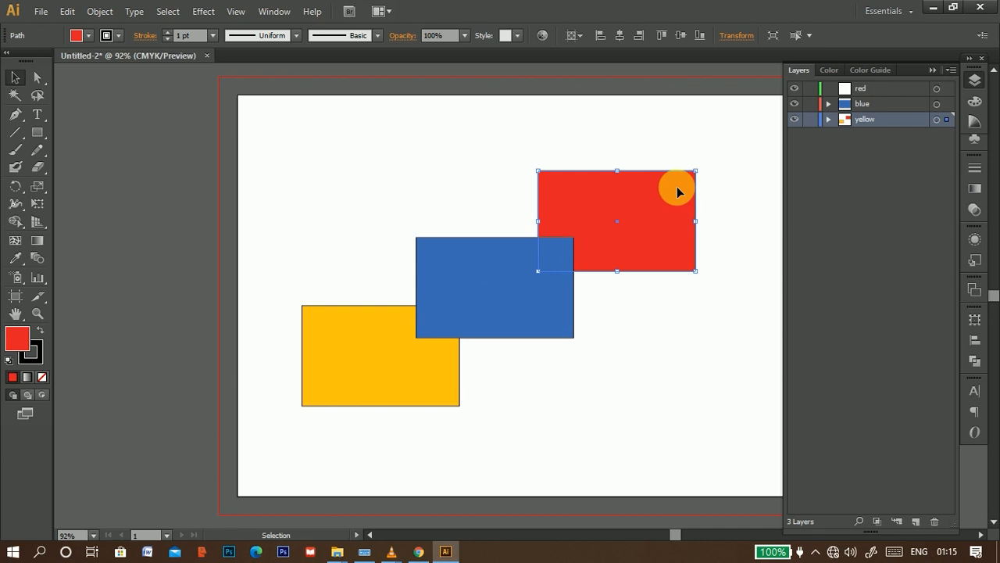
Step: Check the stacking order by moving the red rectangle onto the yellow one's lower-left corner and back, with the yellow layer's contents expanded
{"action": "left_click_drag", "start_coordinate": [661, 259], "coordinate": [326, 418]}
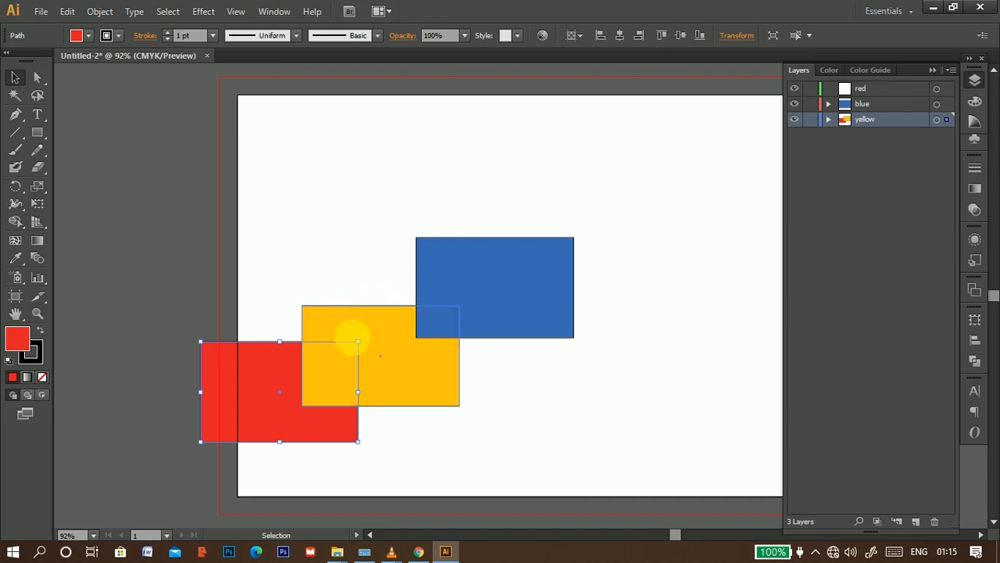
{"action": "left_click", "coordinate": [829, 120]}
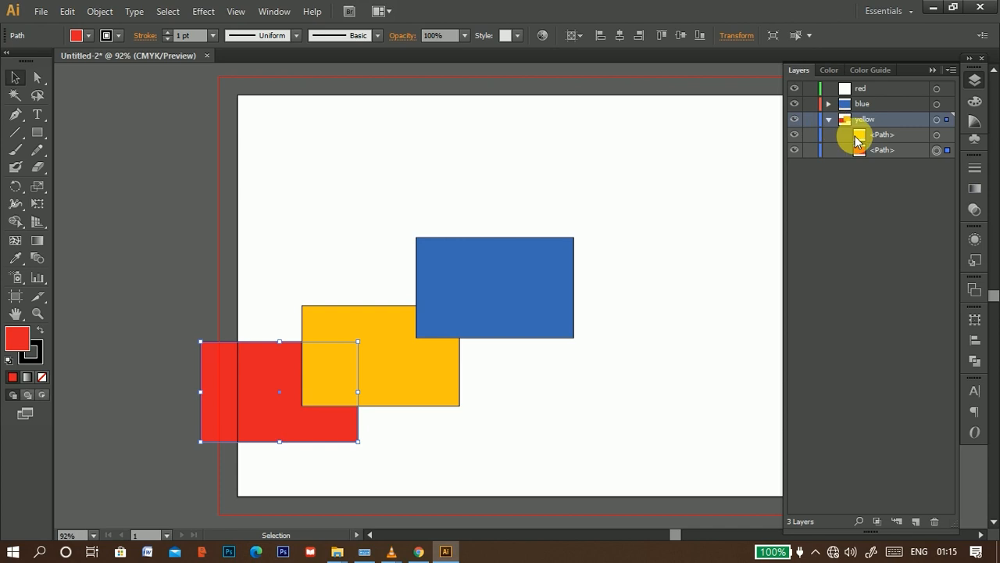
{"action": "left_click_drag", "start_coordinate": [256, 399], "coordinate": [579, 244]}
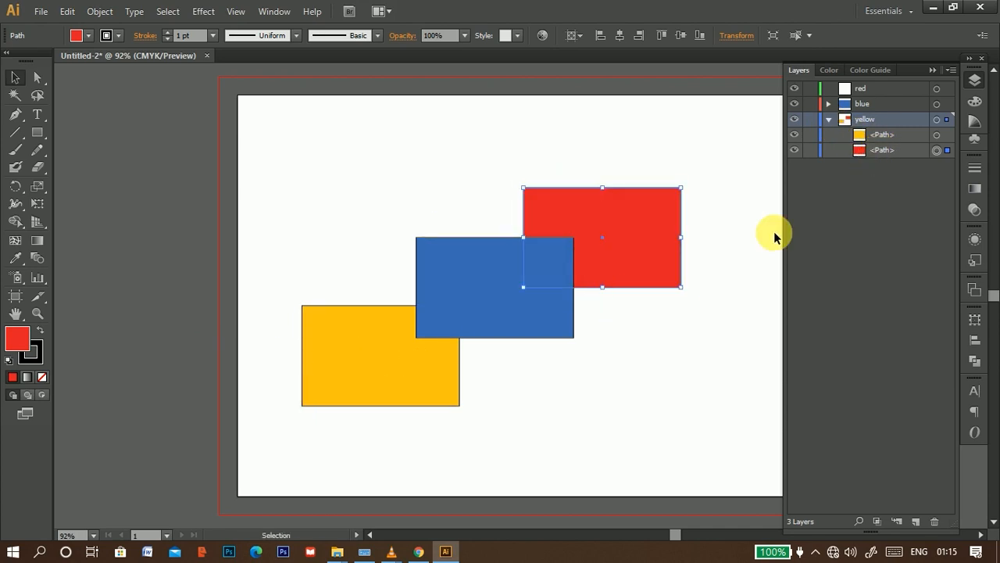
{"action": "left_click", "coordinate": [829, 119]}
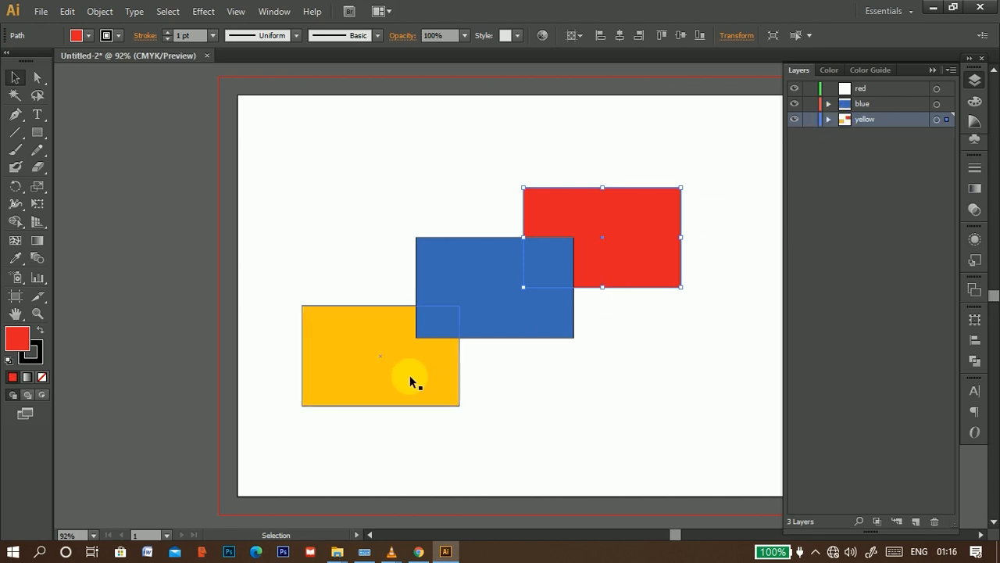
Step: Undo the moves, Paste in Back and cut of the red rectangle
{"action": "key", "text": "ctrl+z"}
{"action": "key", "text": "ctrl+z"}
{"action": "key", "text": "ctrl+shift+z"}
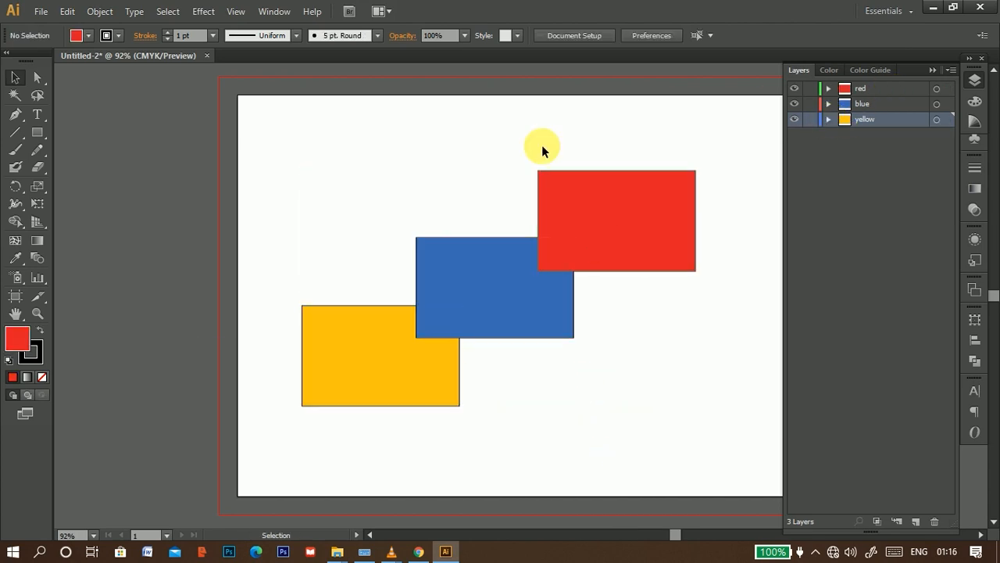
{"action": "left_click", "coordinate": [61, 14]}
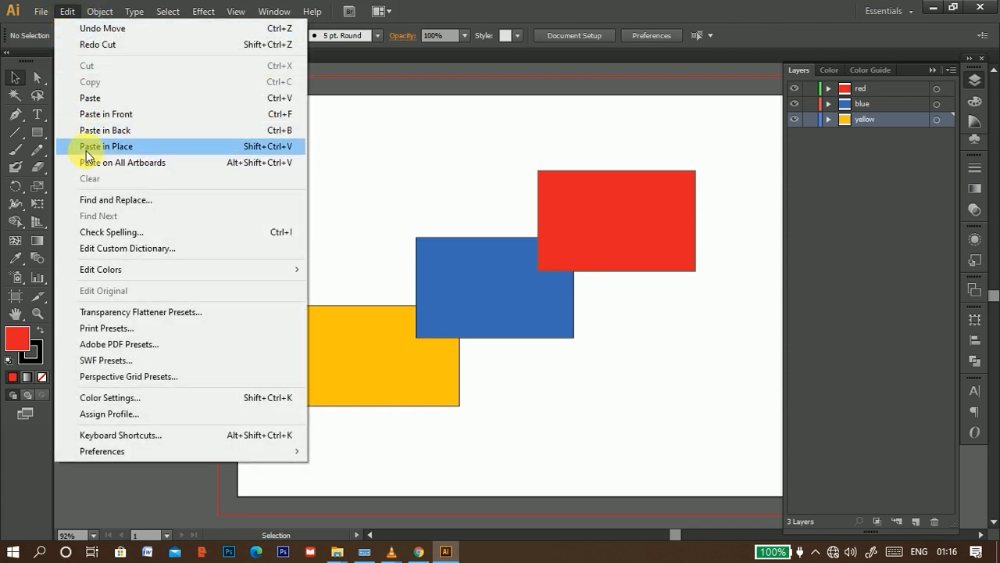
{"action": "left_click", "coordinate": [567, 400]}
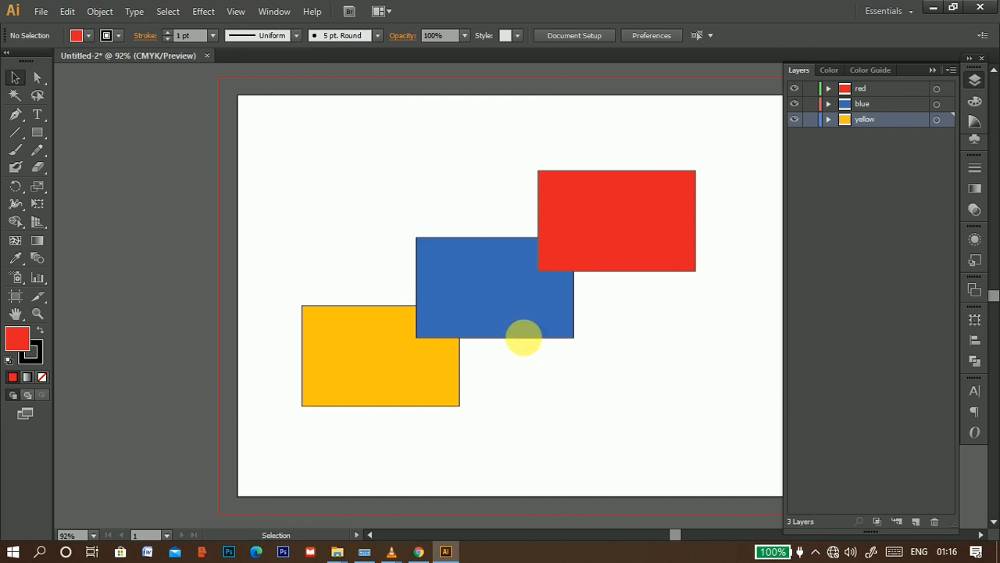
Step: Cut the blue rectangle and use Paste in Place to put it back at its original position on the blue layer
{"action": "left_click", "coordinate": [512, 323]}
{"action": "key", "text": "a"}
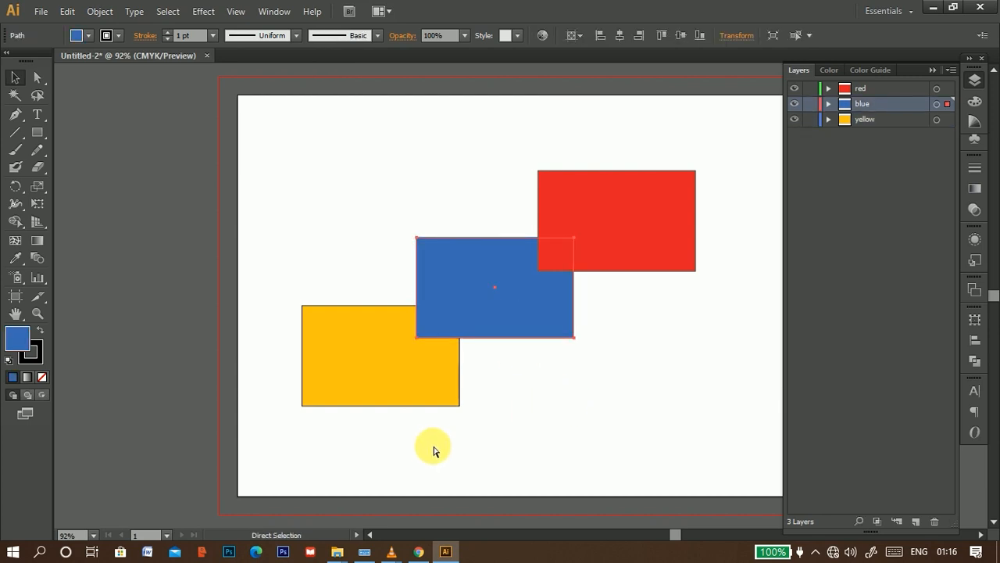
{"action": "key", "text": "Delete"}
{"action": "key", "text": "v"}
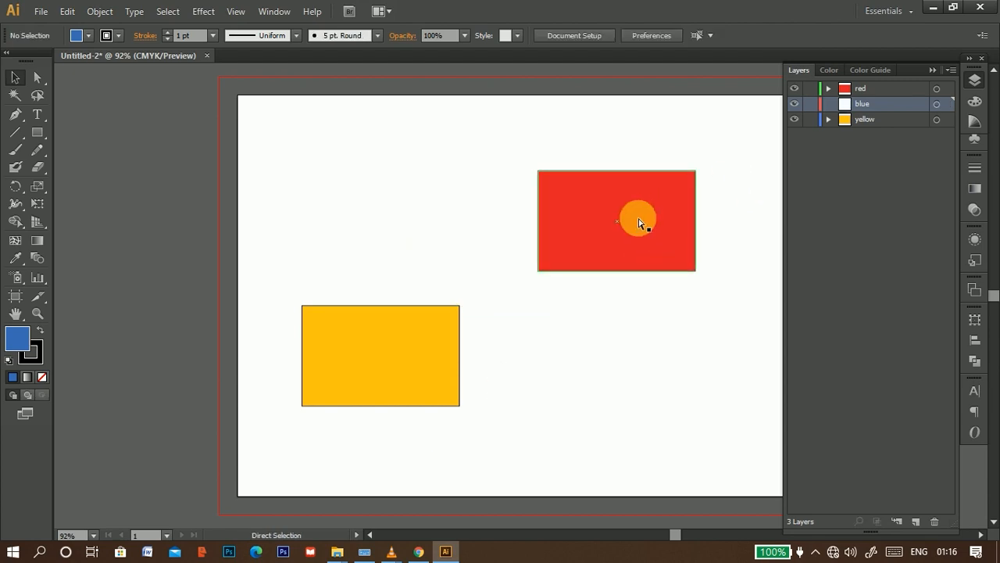
{"action": "left_click", "coordinate": [68, 11]}
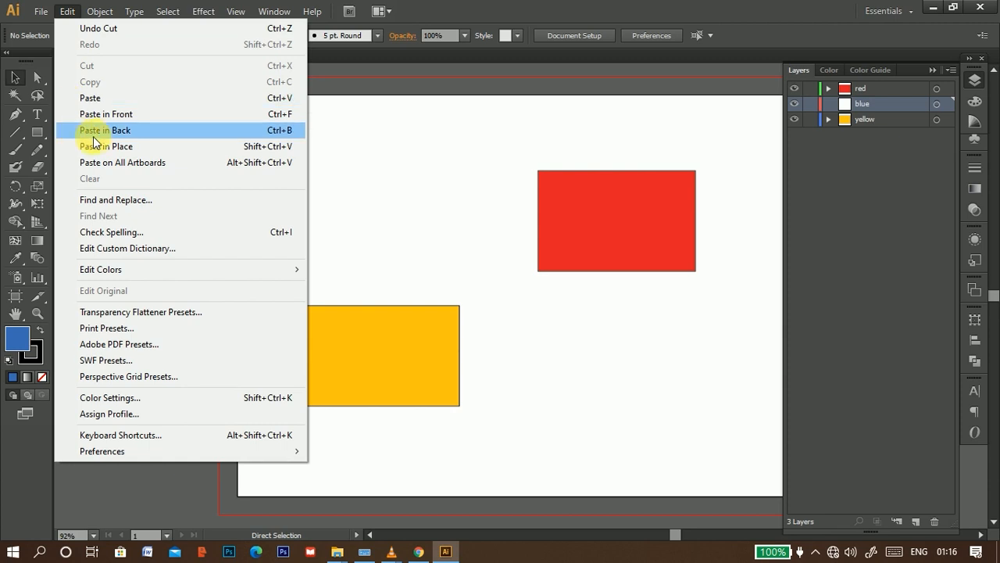
{"action": "left_click", "coordinate": [123, 152]}
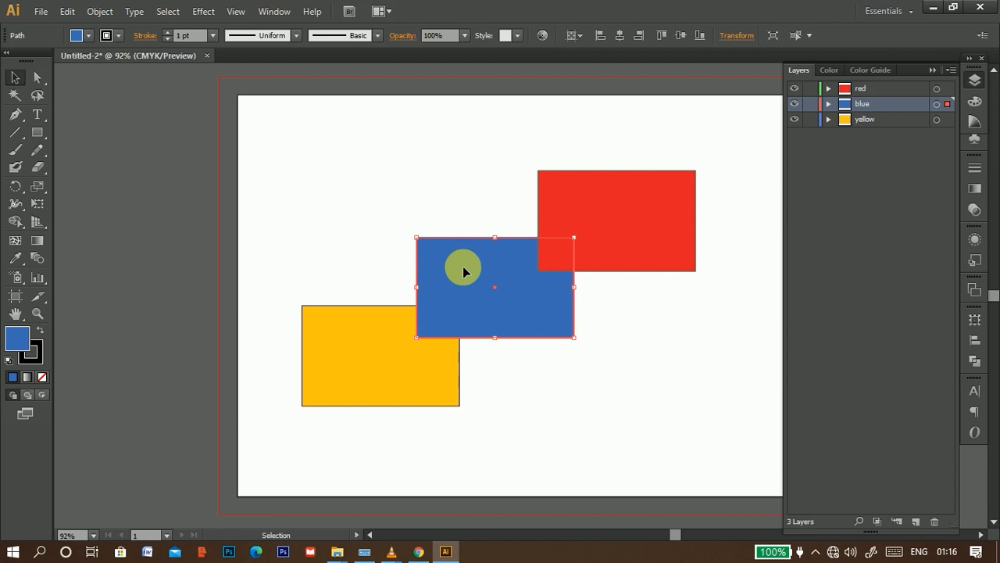
Step: Cut the blue rectangle and paste it in front at the same position on the yellow layer
{"action": "key", "text": "Delete"}
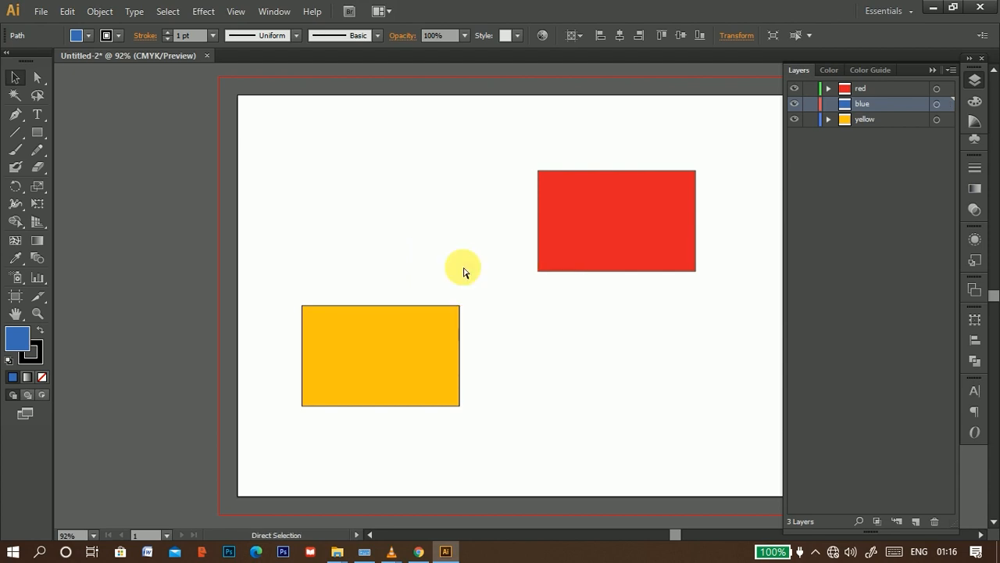
{"action": "left_click", "coordinate": [876, 121]}
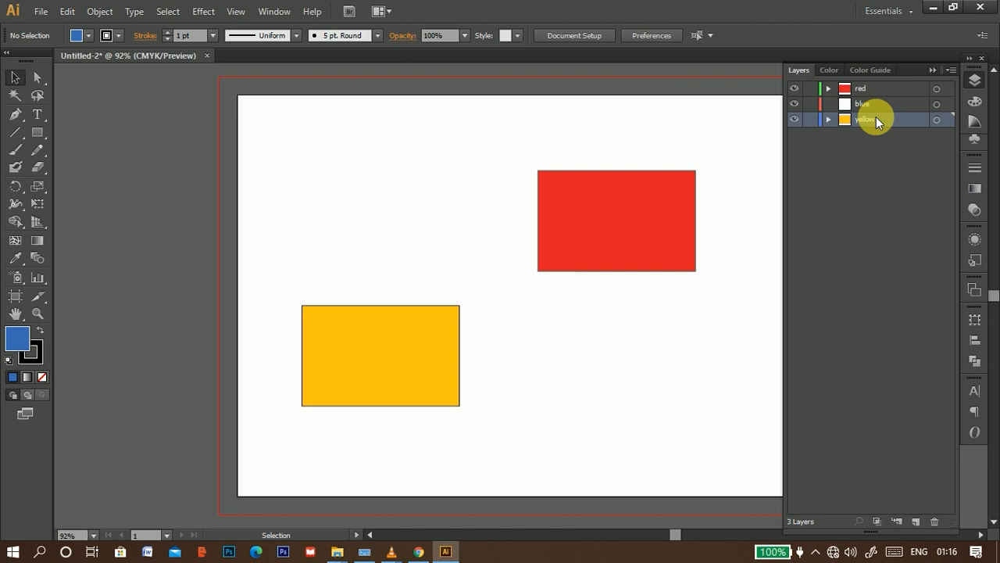
{"action": "key", "text": "ctrl+f"}
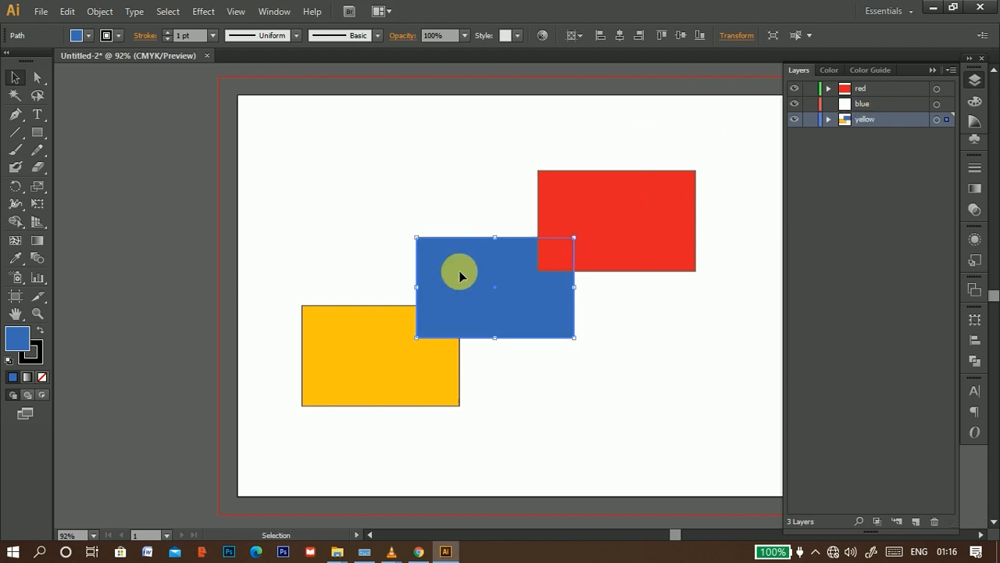
Step: Cut the blue rectangle from the yellow layer and paste it in front at the same position on the red layer
{"action": "key", "text": "ctrl+x"}
{"action": "left_click", "coordinate": [889, 90]}
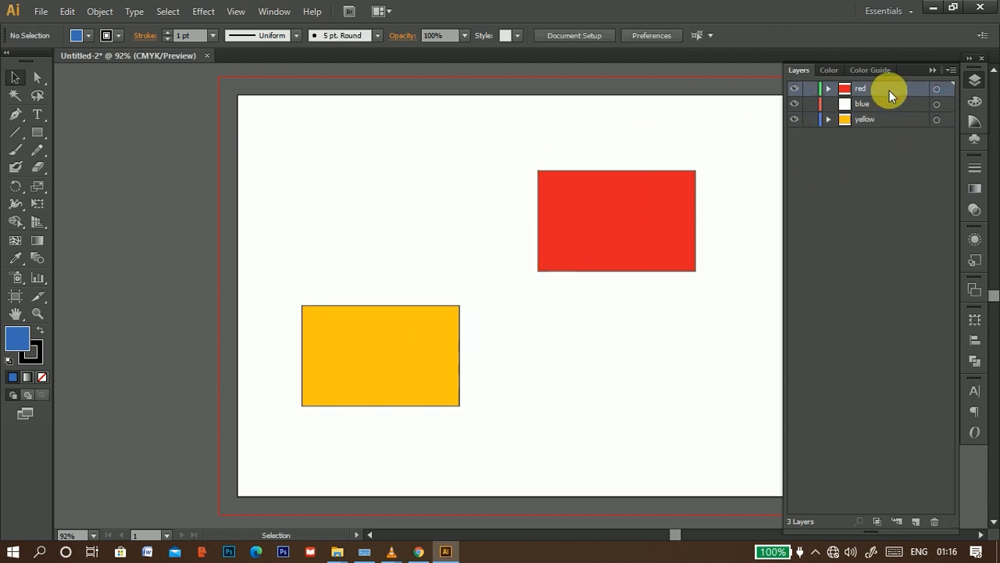
{"action": "key", "text": "ctrl+f"}
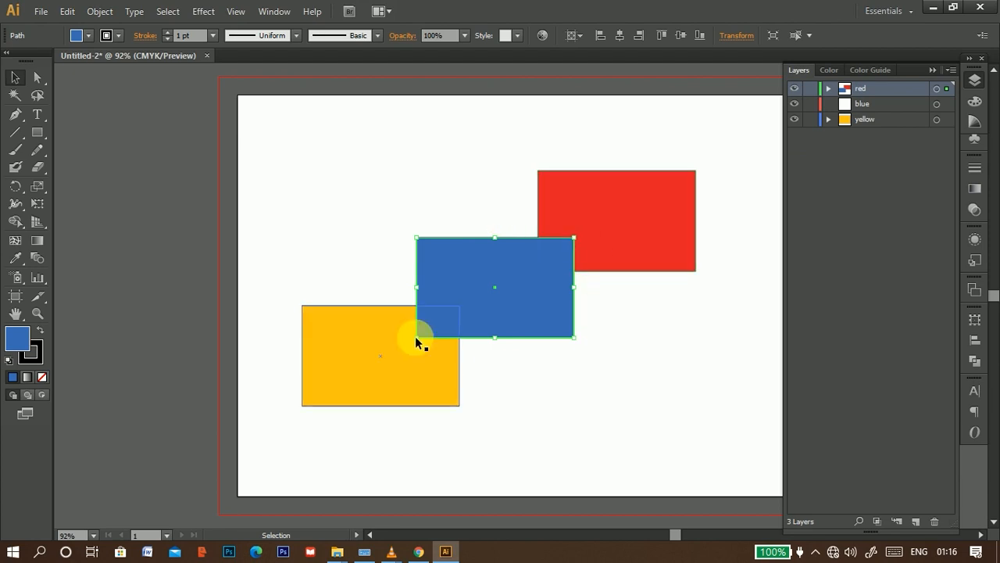
Step: Cut the blue rectangle from the red layer and paste it in front at the same position on the blue layer
{"action": "key", "text": "ctrl"}
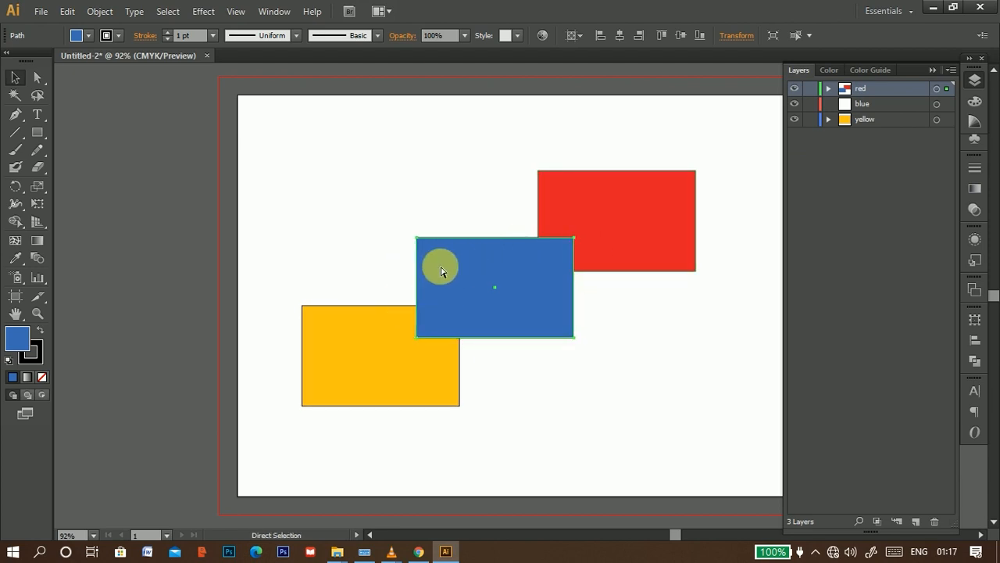
{"action": "key", "text": "ctrl+x"}
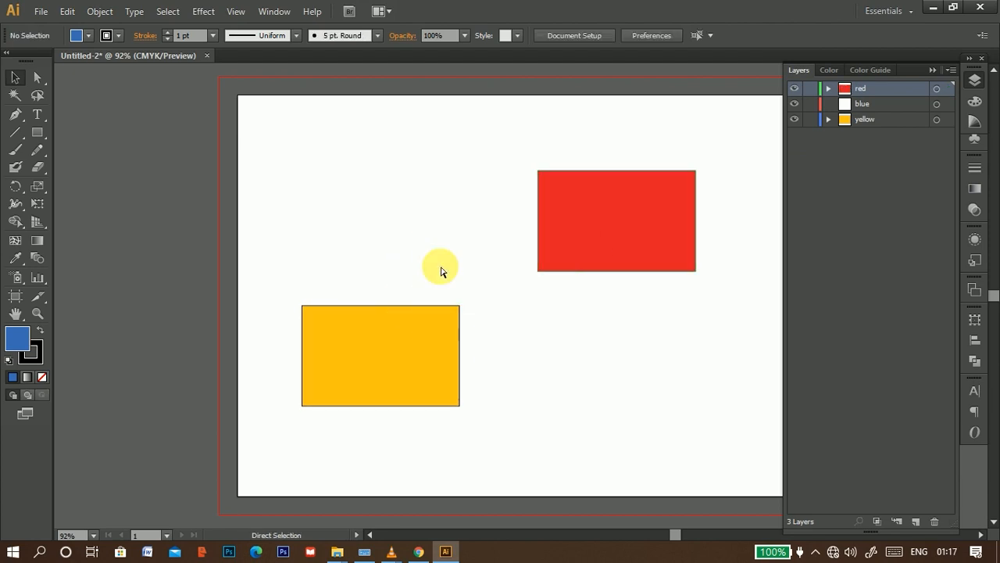
{"action": "left_click", "coordinate": [880, 102]}
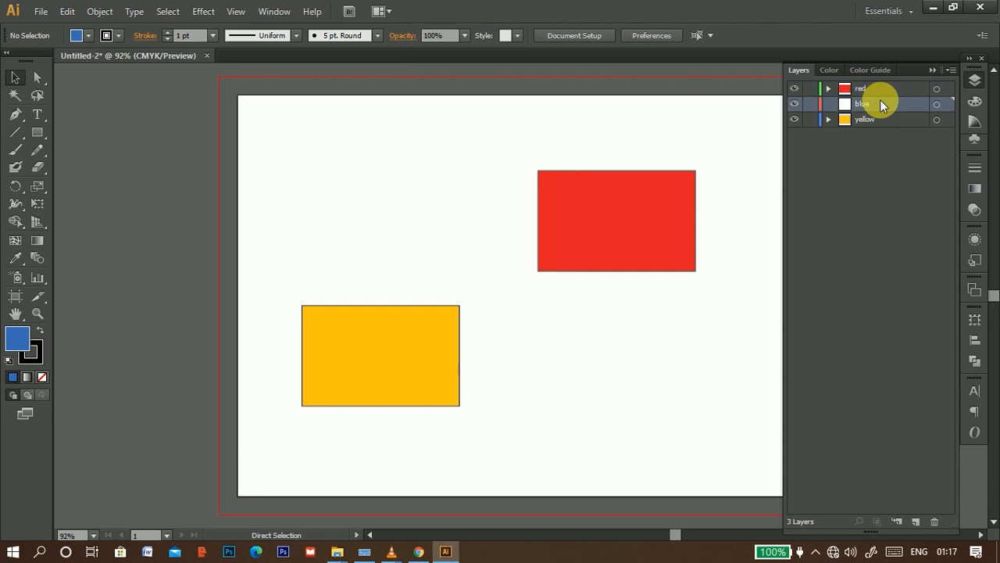
{"action": "key", "text": "ctrl+f"}
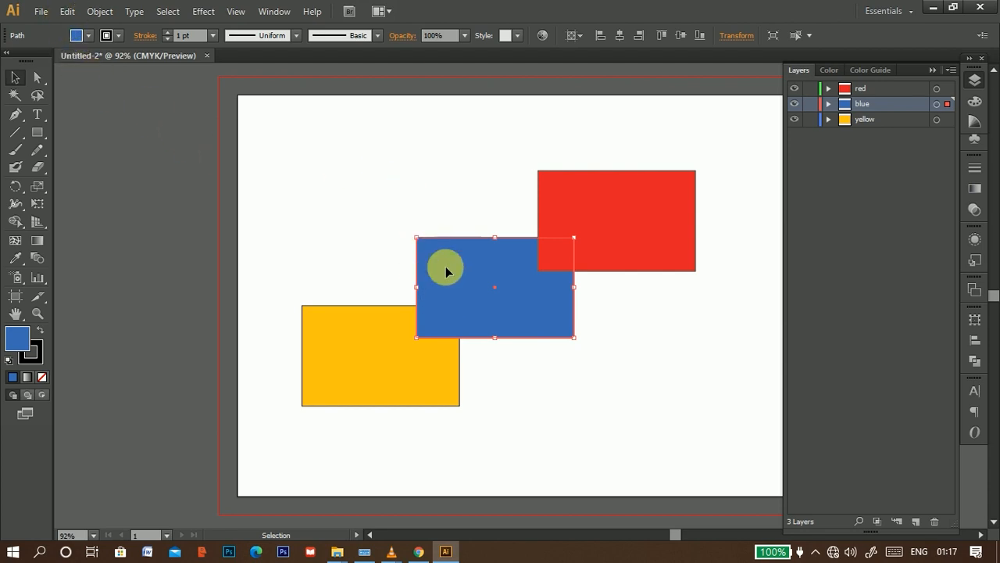
Step: Cut the blue rectangle and paste it into the blue layer with the regular Paste command
{"action": "key", "text": "ctrl+x"}
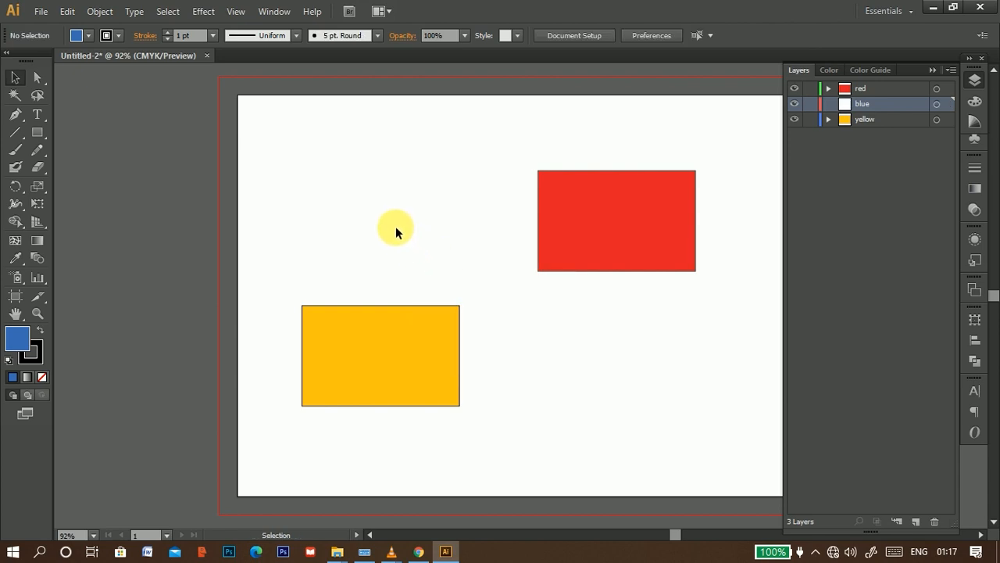
{"action": "key", "text": "ctrl+v"}
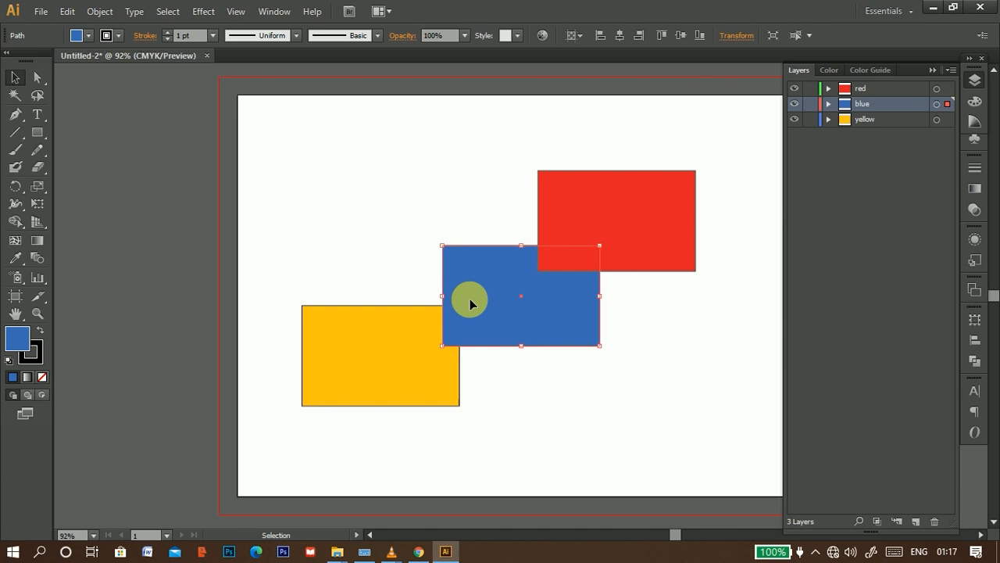
{"action": "left_click", "coordinate": [68, 11]}
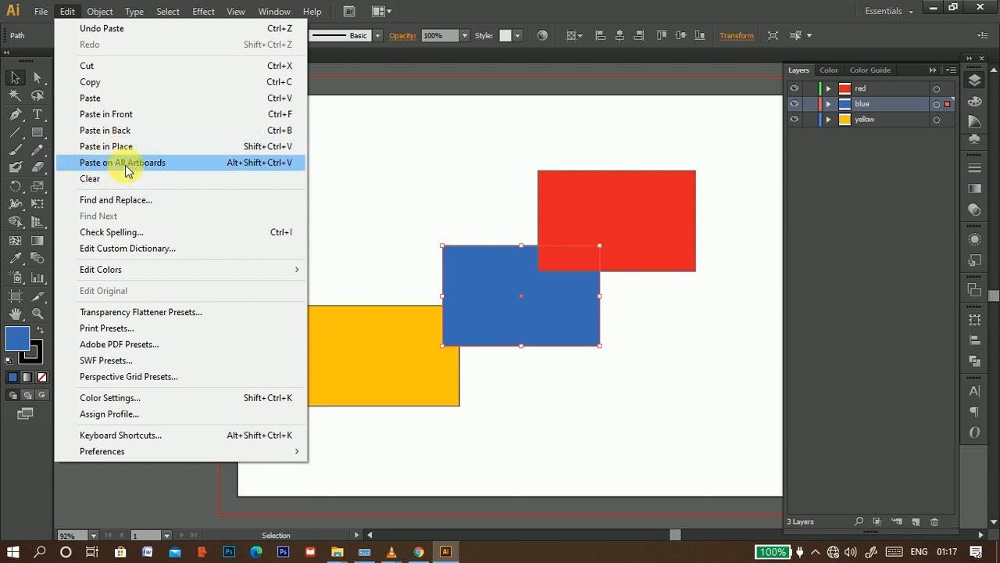
Step: Create a new landscape A4 document with 10 artboards arranged in a grid by row
{"action": "left_click", "coordinate": [402, 202]}
{"action": "left_click", "coordinate": [402, 202]}
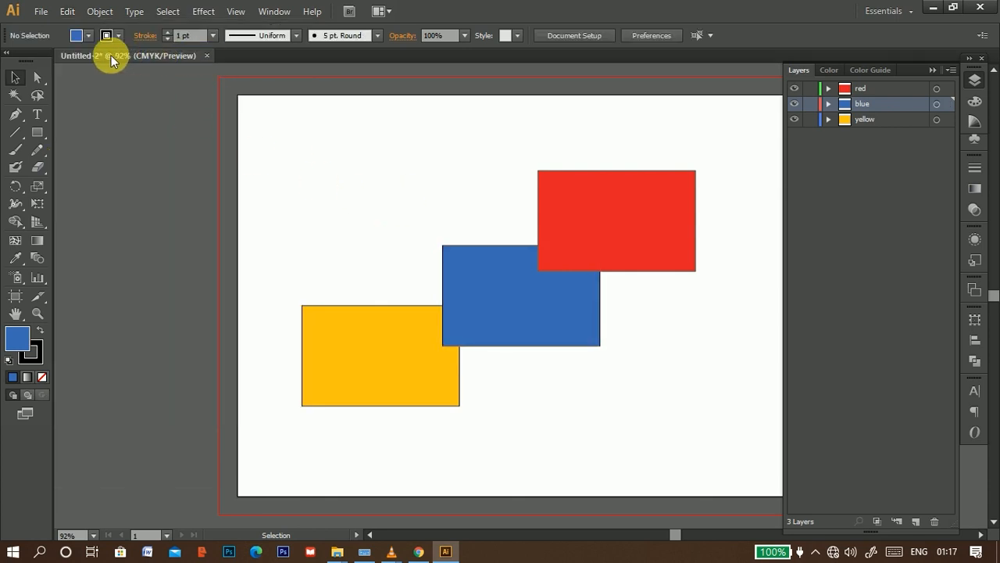
{"action": "left_click", "coordinate": [41, 12]}
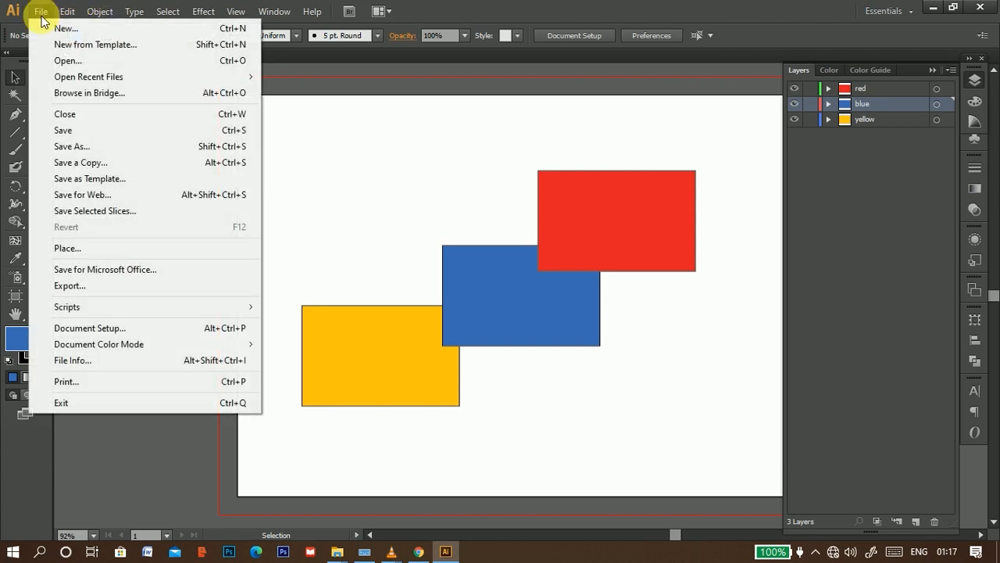
{"action": "left_click", "coordinate": [72, 31]}
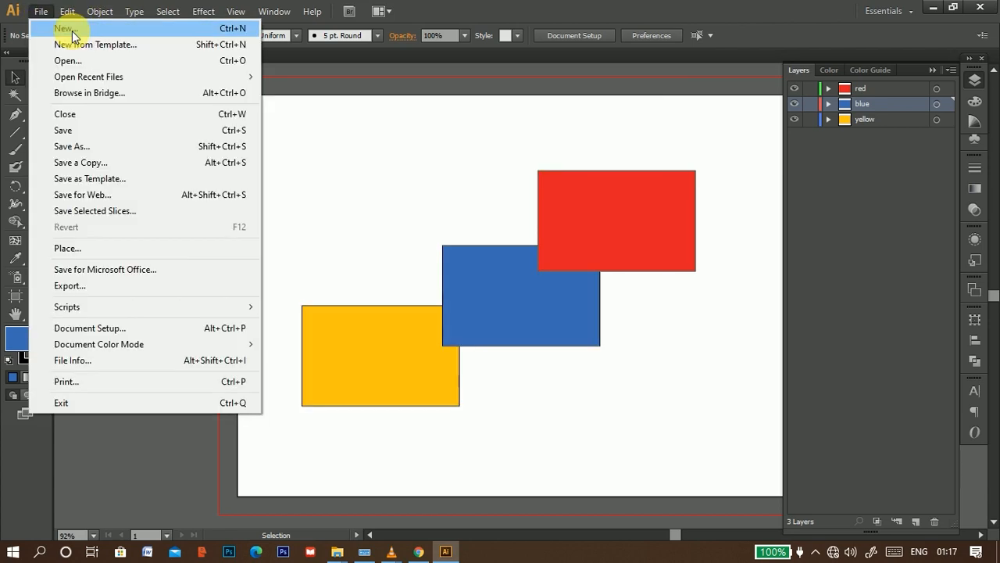
{"action": "left_click", "coordinate": [76, 34]}
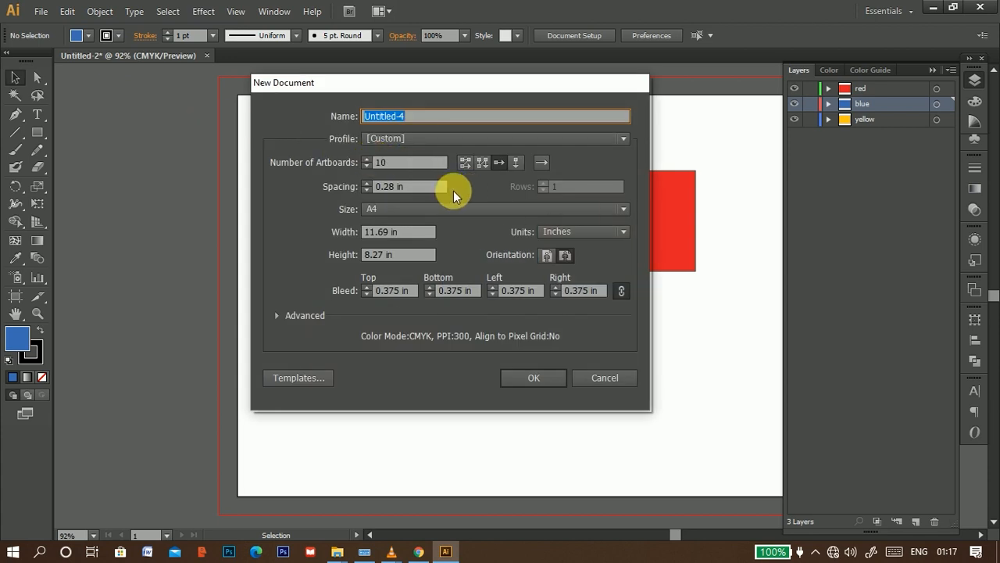
{"action": "left_click", "coordinate": [469, 162]}
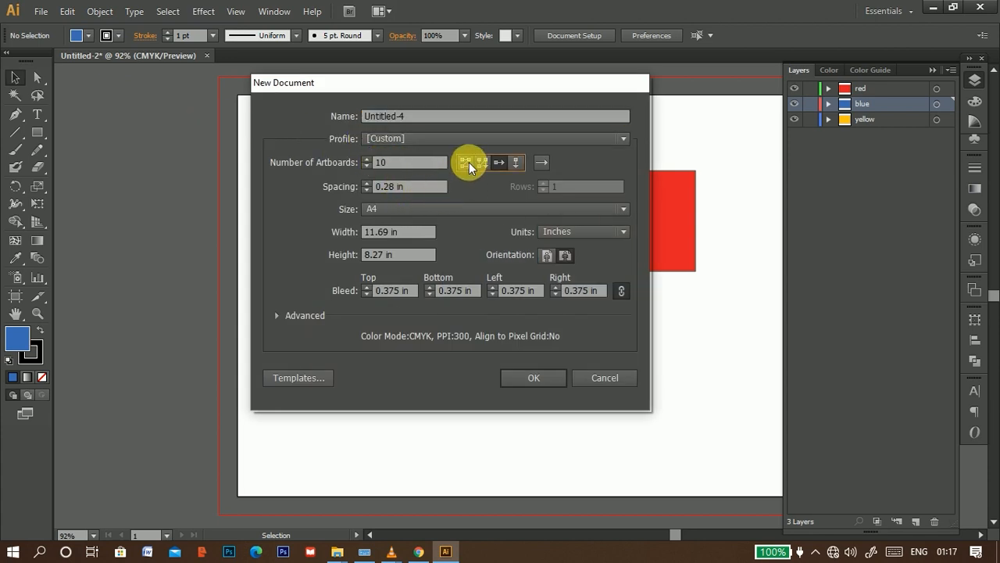
{"action": "left_click", "coordinate": [536, 378]}
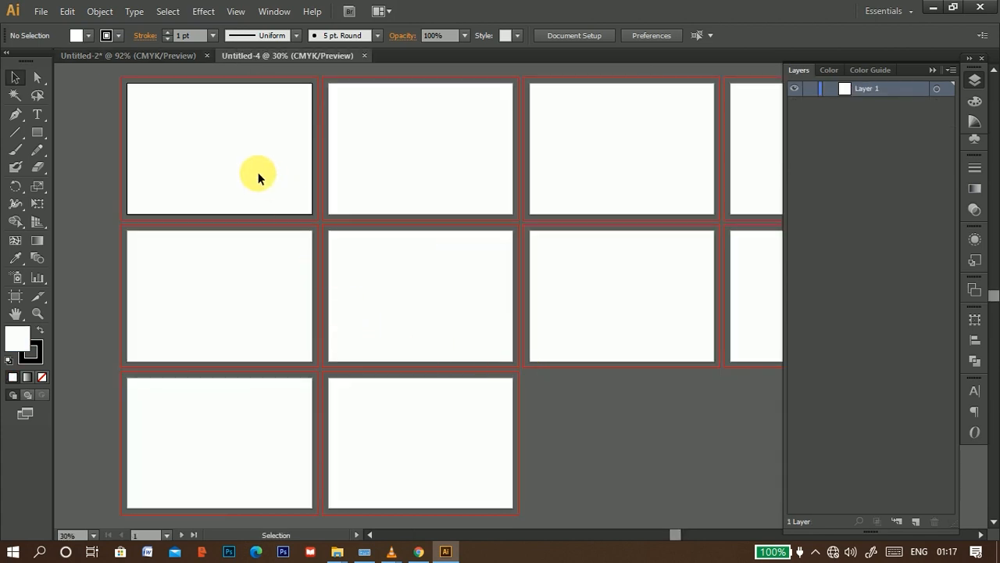
Step: Draw a small rectangle on the first artboard, fill it with dark red and move it slightly lower on the artboard
{"action": "left_click", "coordinate": [37, 132]}
{"action": "left_click_drag", "start_coordinate": [199, 144], "coordinate": [245, 184]}
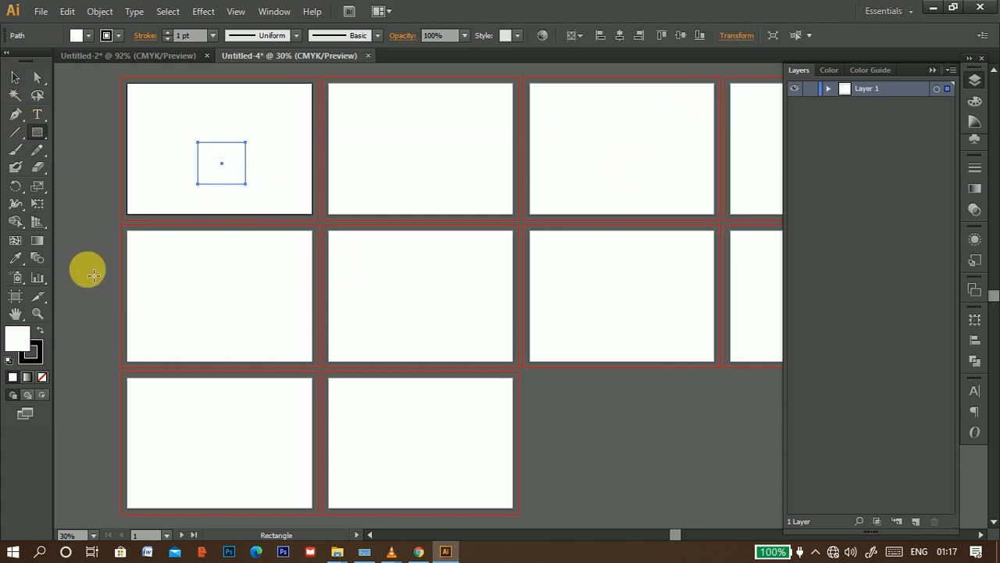
{"action": "double_click", "coordinate": [16, 338]}
{"action": "left_click", "coordinate": [439, 210]}
{"action": "left_click_drag", "start_coordinate": [448, 210], "coordinate": [442, 234]}
{"action": "left_click", "coordinate": [580, 182]}
{"action": "left_click", "coordinate": [15, 78]}
{"action": "mouse_move", "coordinate": [214, 166]}
{"action": "left_mouse_down"}
{"action": "mouse_move", "coordinate": [195, 159]}
{"action": "mouse_move", "coordinate": [200, 168]}
{"action": "left_mouse_up"}
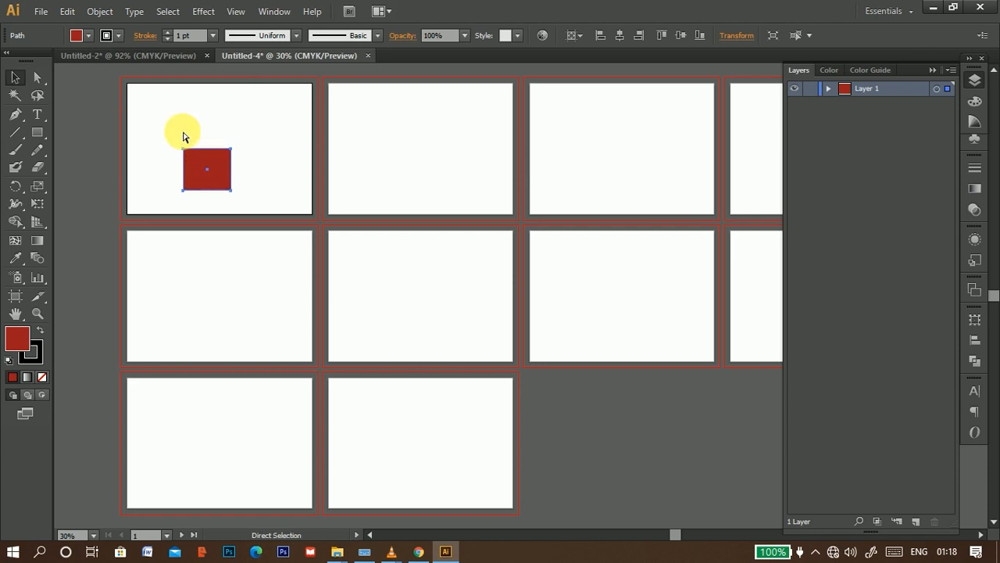
Step: Paste the dark red rectangle on all artboards and collapse the Layers panel to reveal the whole grid
{"action": "left_click", "coordinate": [67, 11]}
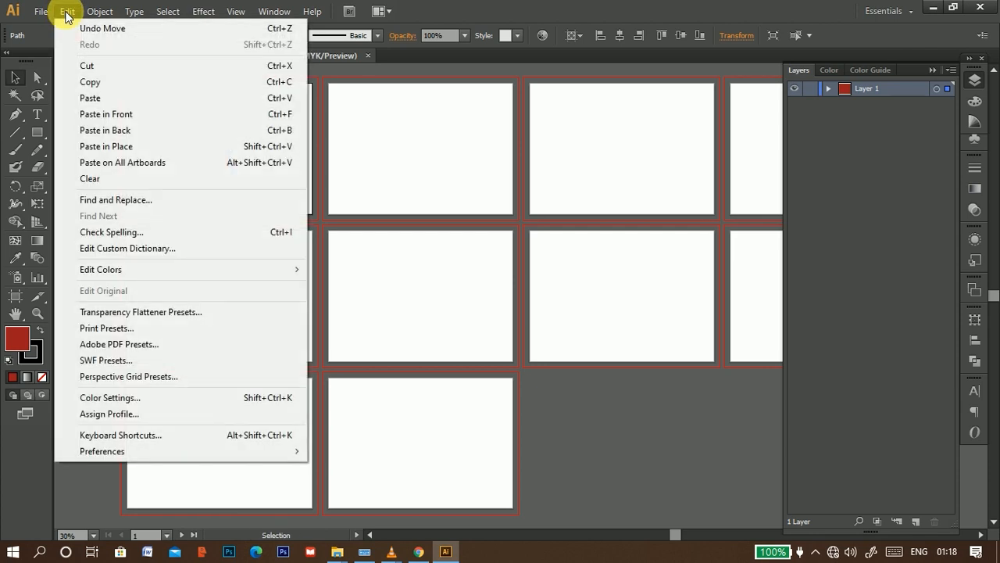
{"action": "left_click", "coordinate": [97, 169]}
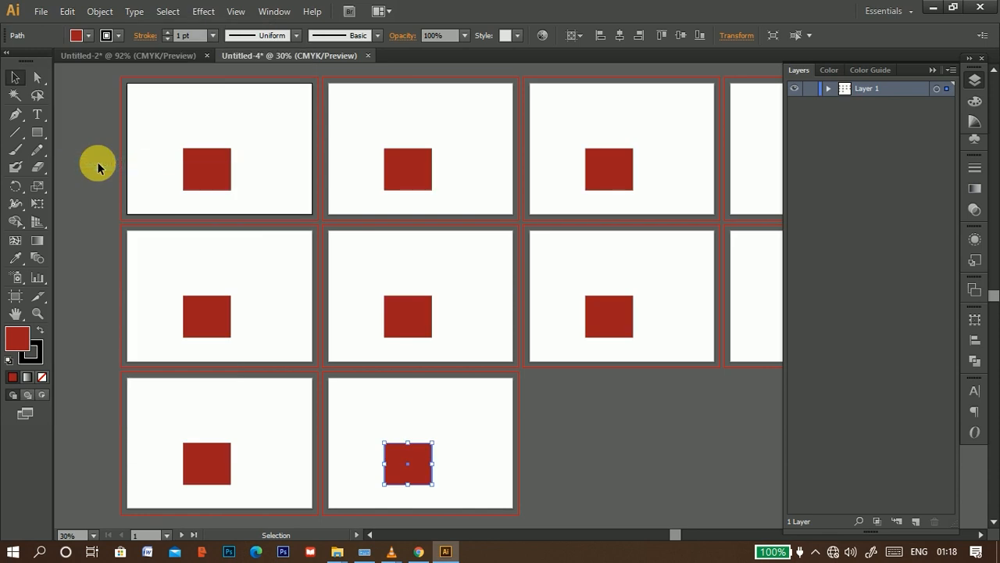
{"action": "left_click", "coordinate": [933, 69]}
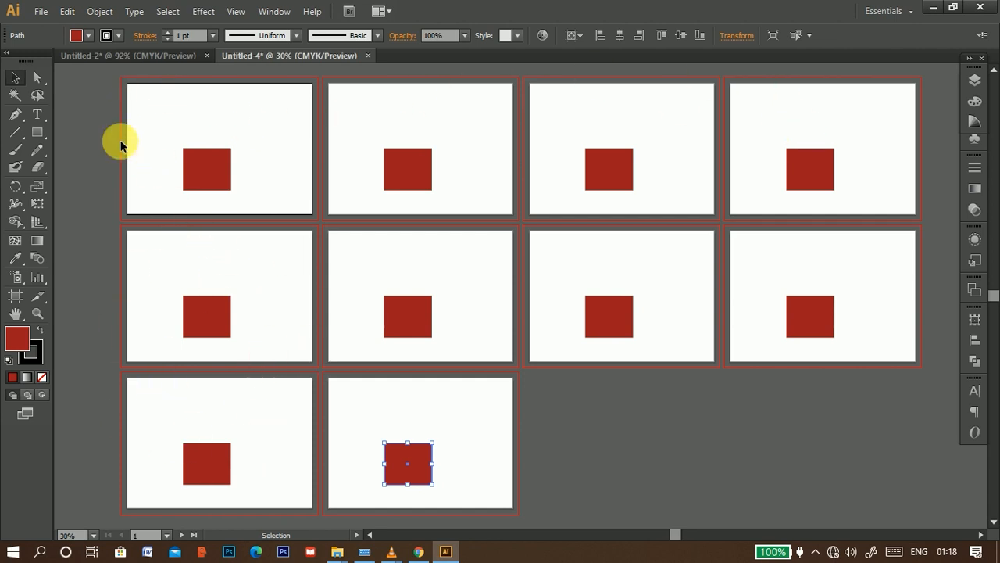
Step: Clear the red rectangles from the last and the first artboard and close the ten-artboard document
{"action": "left_click", "coordinate": [67, 11]}
{"action": "left_click", "coordinate": [99, 181]}
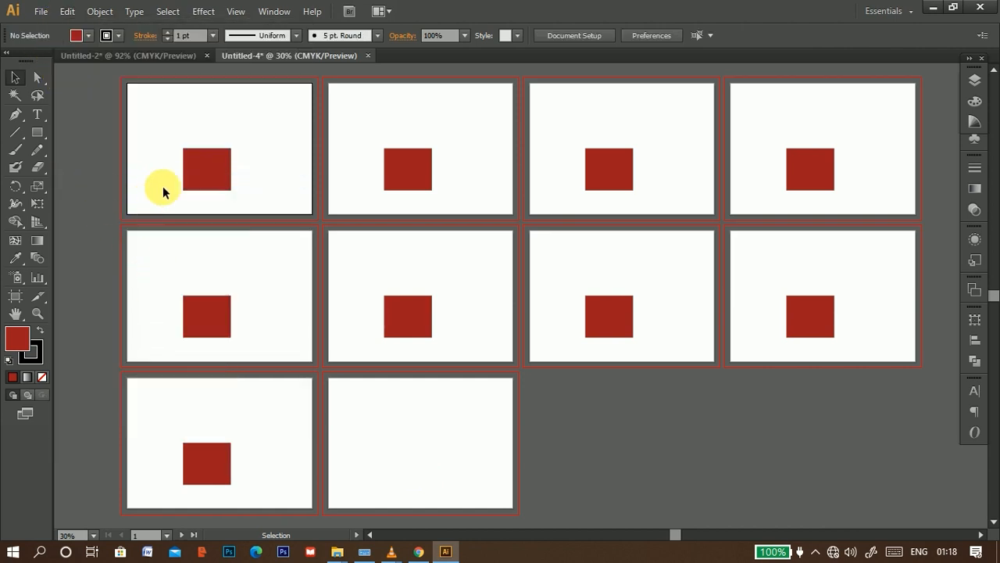
{"action": "left_click", "coordinate": [195, 173]}
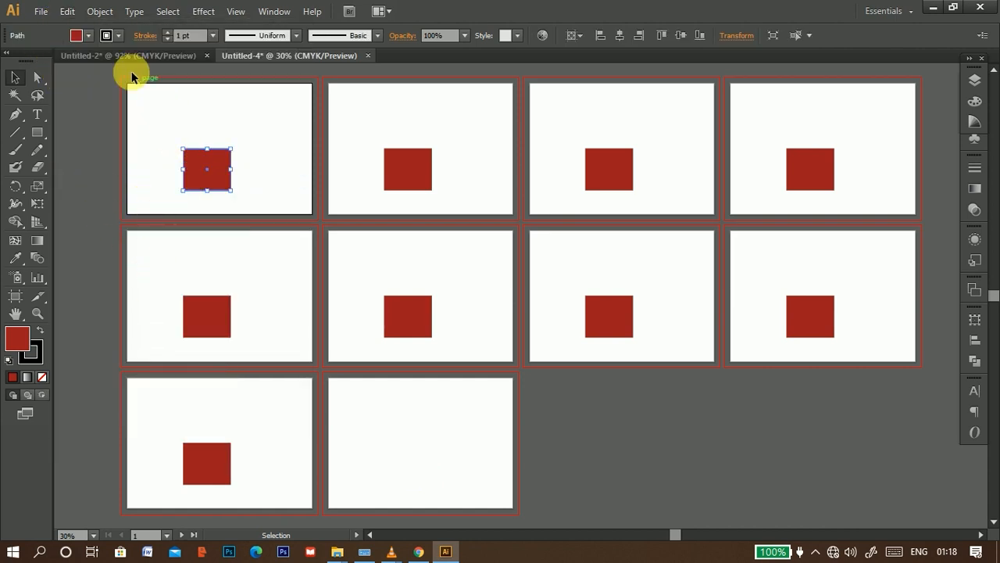
{"action": "left_click", "coordinate": [94, 13]}
{"action": "left_click", "coordinate": [218, 164]}
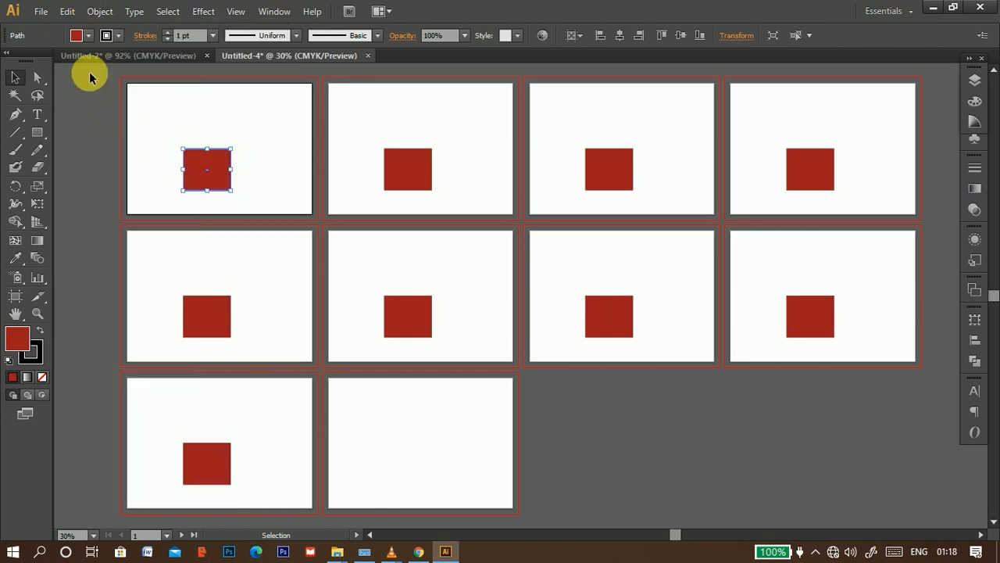
{"action": "left_click", "coordinate": [68, 12]}
{"action": "left_click", "coordinate": [85, 177]}
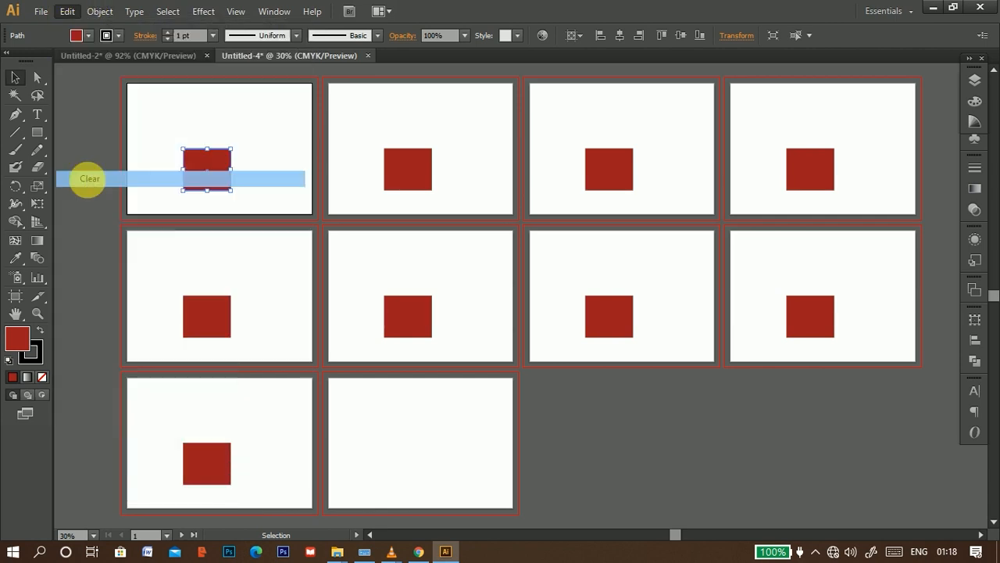
{"action": "left_click", "coordinate": [364, 55]}
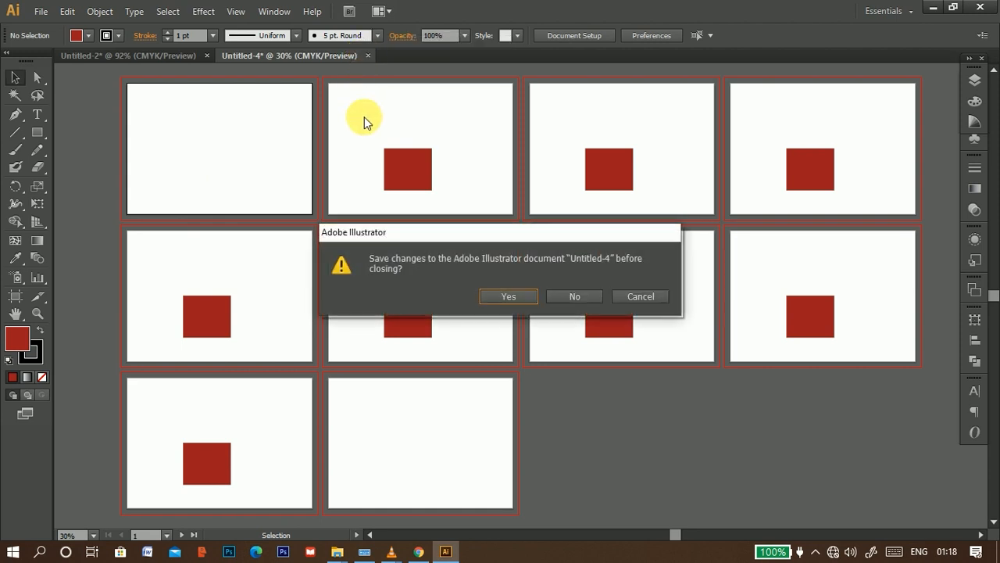
{"action": "left_click", "coordinate": [509, 296]}
Step: Clear the yellow rectangle from the artboard and undo the clear
{"action": "left_click", "coordinate": [404, 338]}
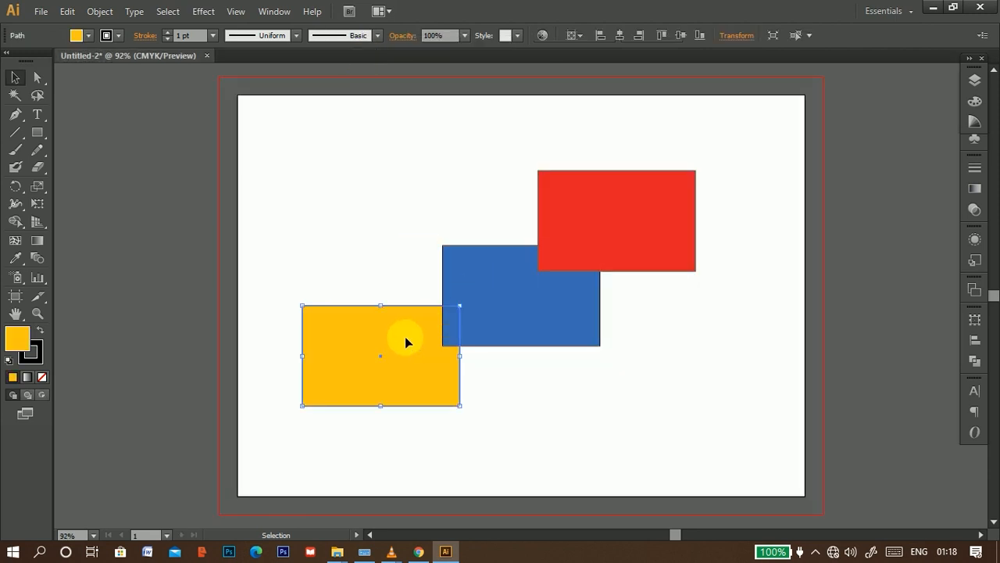
{"action": "left_click", "coordinate": [66, 14]}
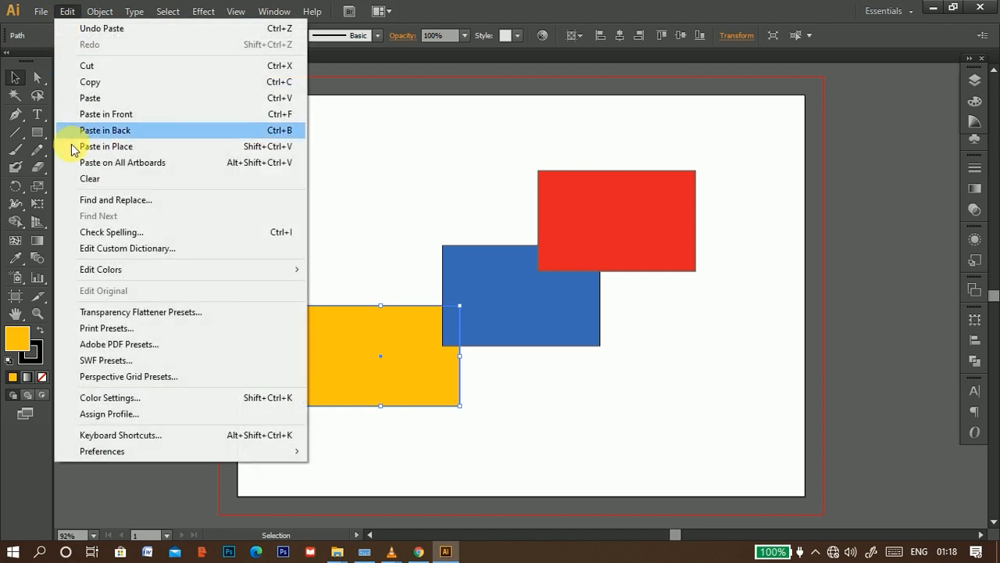
{"action": "left_click", "coordinate": [75, 182]}
{"action": "left_click", "coordinate": [68, 12]}
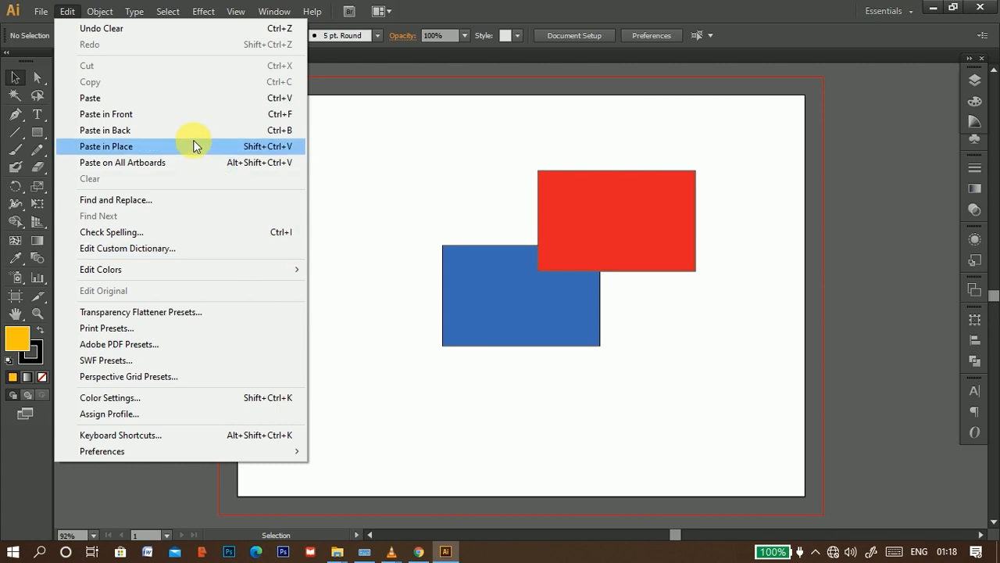
{"action": "left_click", "coordinate": [115, 30]}
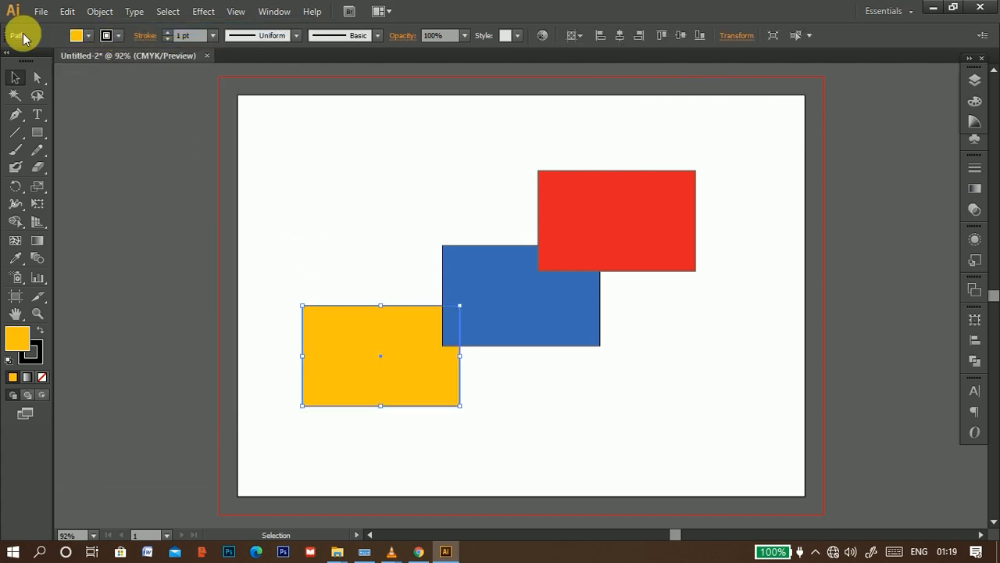
{"action": "left_click", "coordinate": [66, 12]}
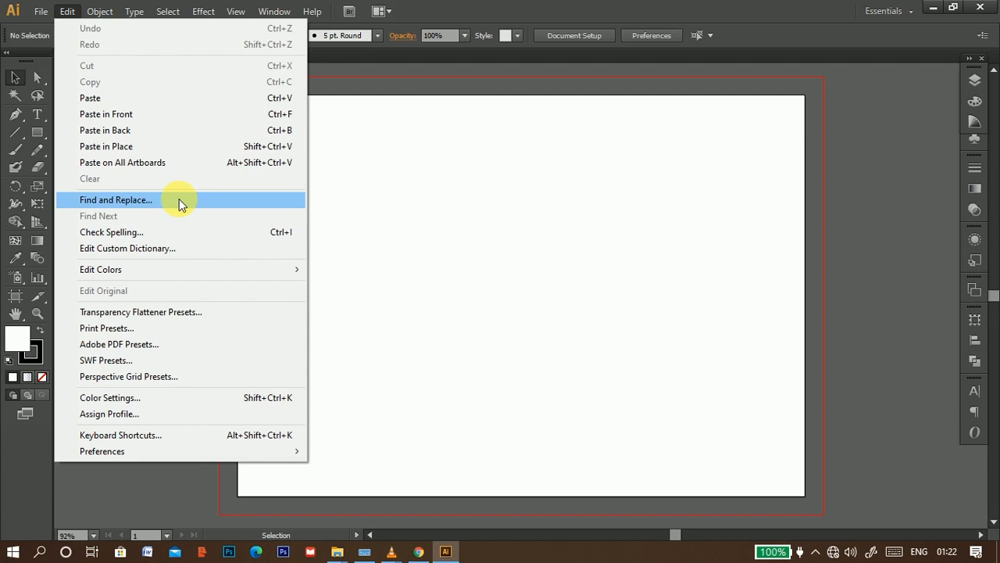
{"action": "left_click", "coordinate": [381, 202]}
Step: Copy the YouTube video's description from Chrome, paste it onto the blank Illustrator artboard as text and break it into four lines
{"action": "left_click", "coordinate": [146, 553]}
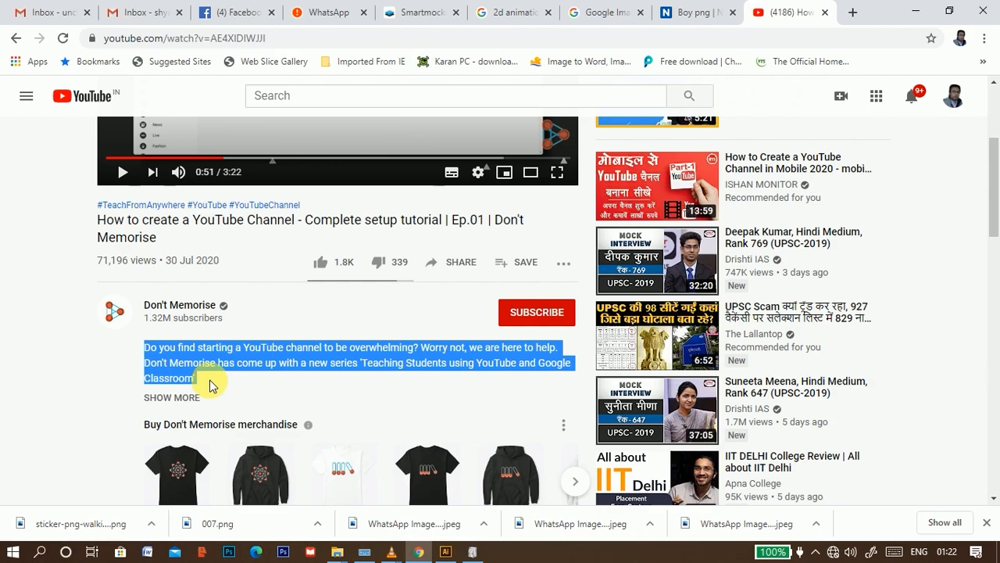
{"action": "left_click", "coordinate": [445, 551]}
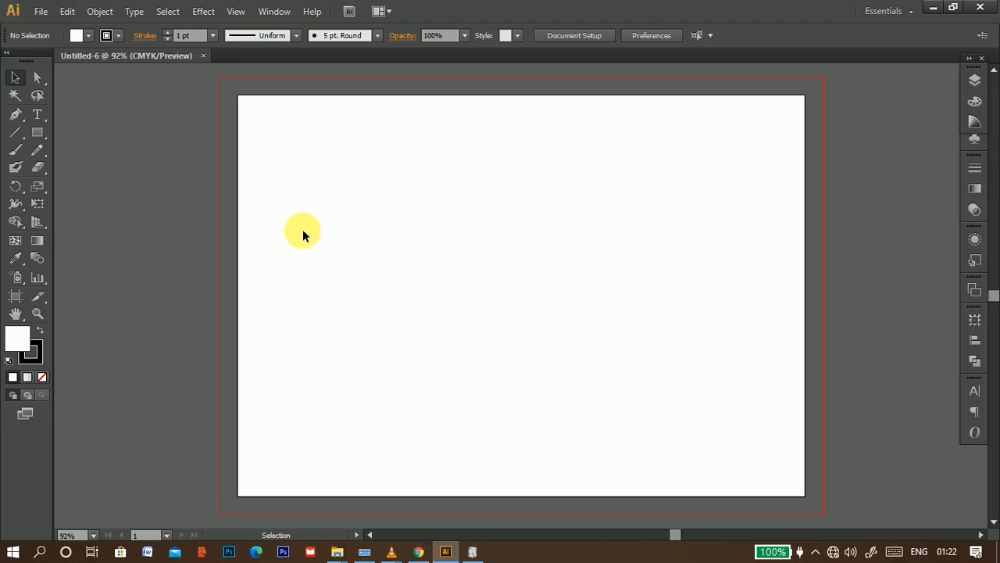
{"action": "left_click", "coordinate": [37, 114]}
{"action": "key", "text": "ctrl+v"}
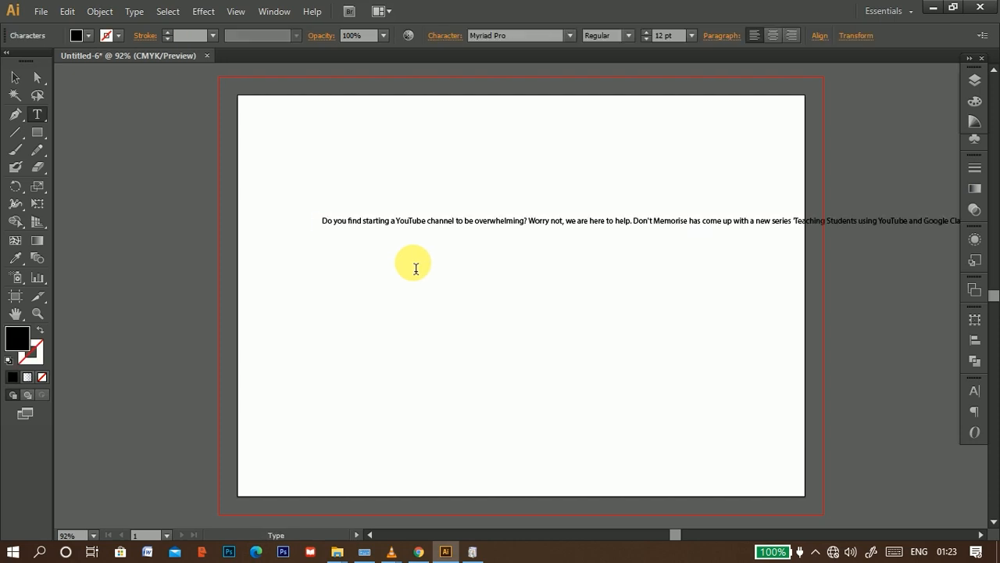
{"action": "left_click_drag", "start_coordinate": [322, 220], "coordinate": [497, 264]}
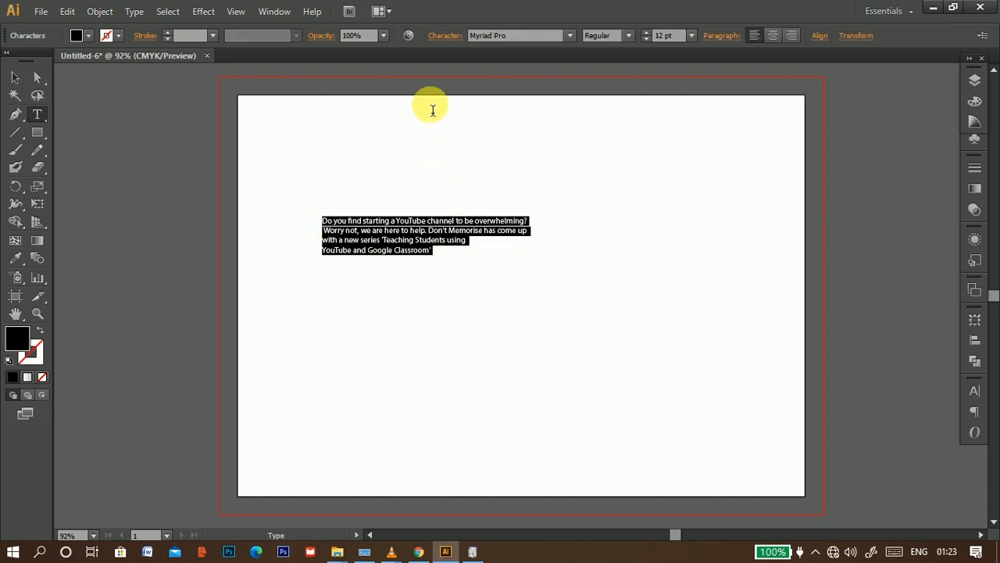
Step: Set the pasted text's font size to 24 pt and move the block to the upper part of the artboard
{"action": "left_click", "coordinate": [17, 80]}
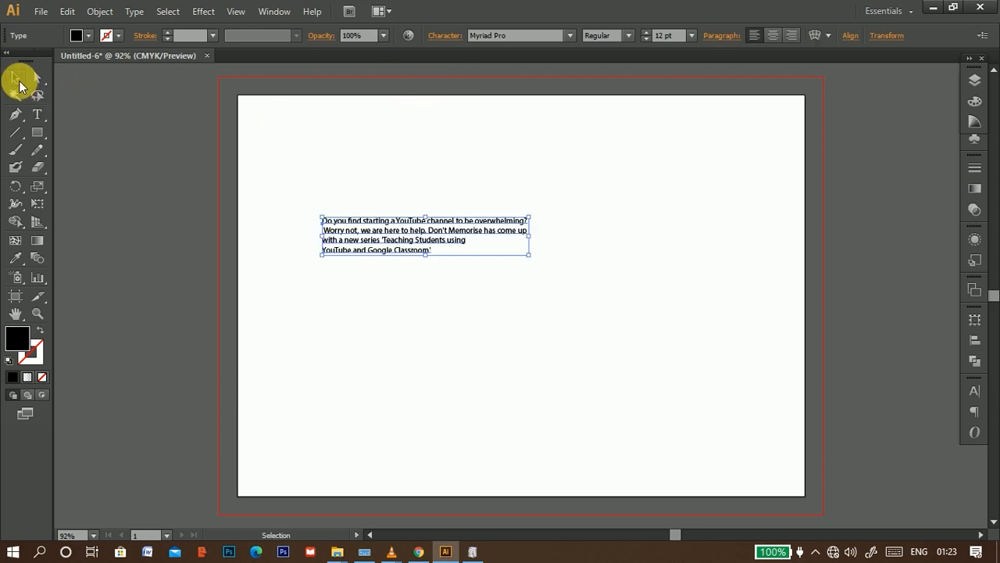
{"action": "left_click", "coordinate": [692, 35]}
{"action": "left_click", "coordinate": [707, 232]}
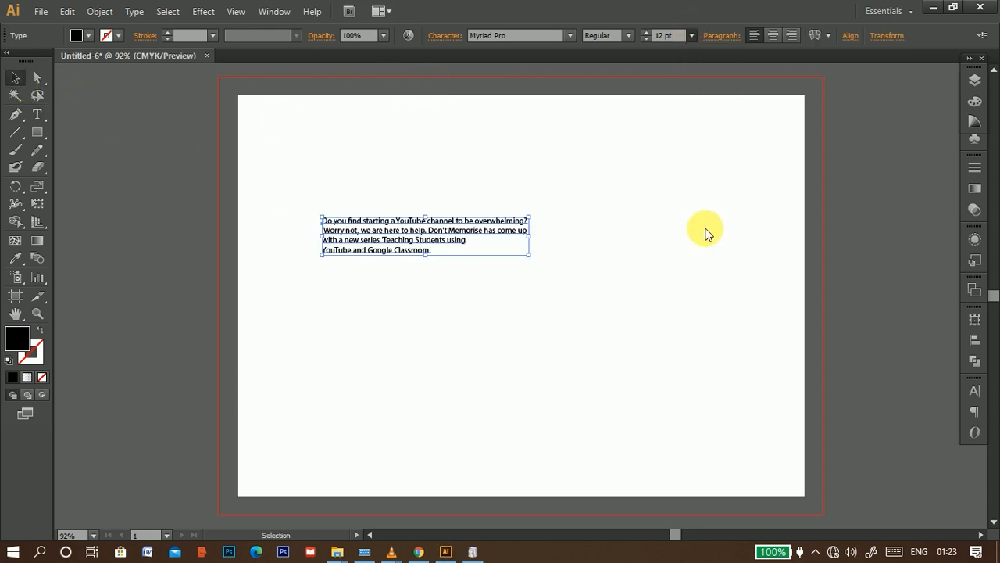
{"action": "left_click_drag", "start_coordinate": [553, 223], "coordinate": [547, 196]}
{"action": "left_click", "coordinate": [438, 205]}
{"action": "left_click_drag", "start_coordinate": [442, 218], "coordinate": [443, 205]}
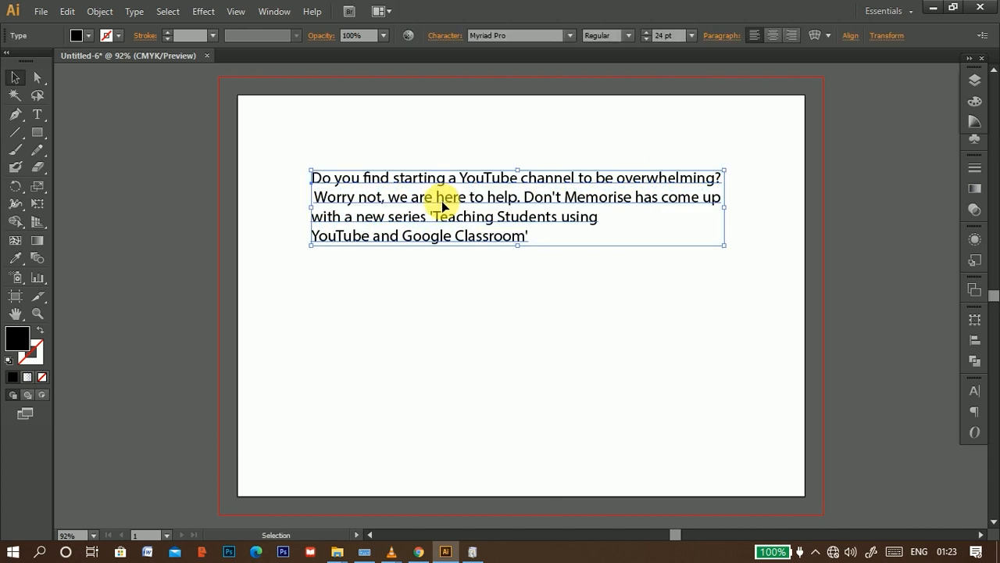
Step: Remove the stray space before "Worry" at the start of the text's second line
{"action": "left_click", "coordinate": [37, 113]}
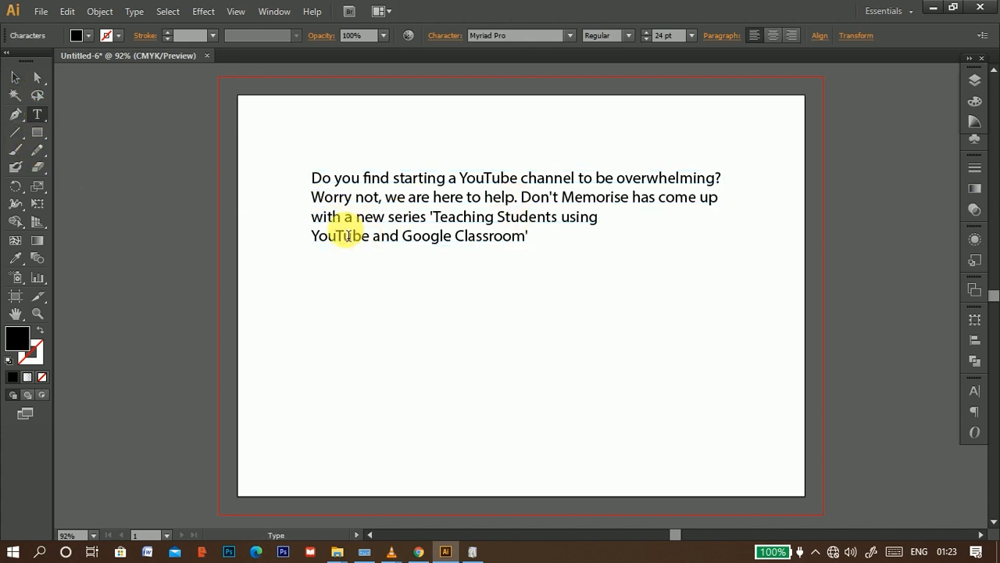
{"action": "left_click", "coordinate": [15, 77]}
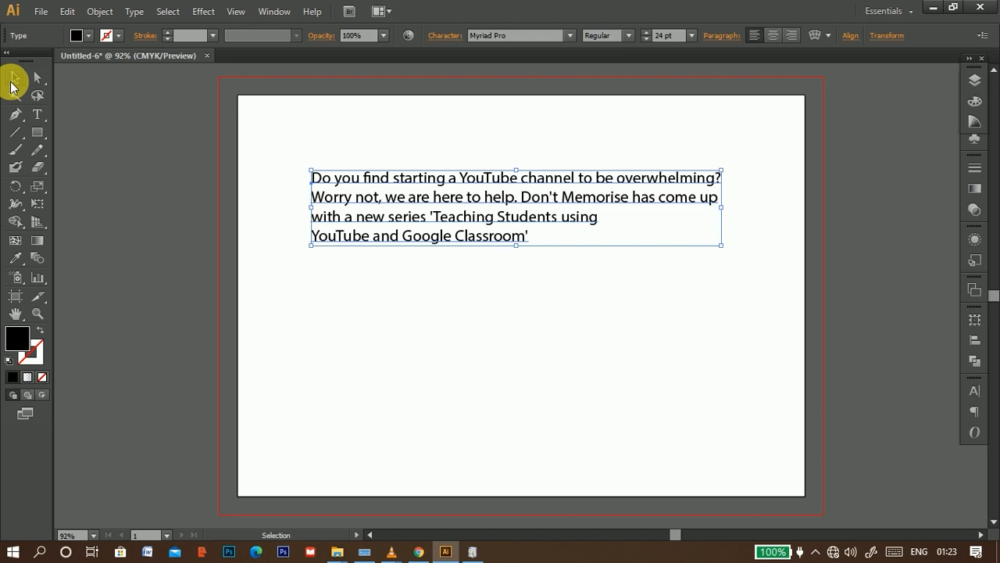
{"action": "left_click", "coordinate": [67, 12]}
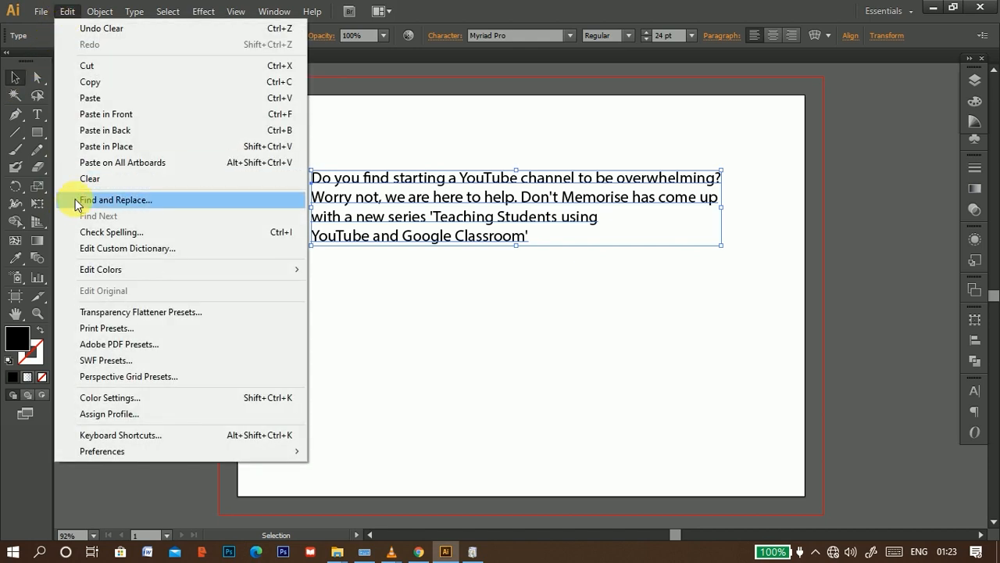
{"action": "left_click", "coordinate": [474, 251]}
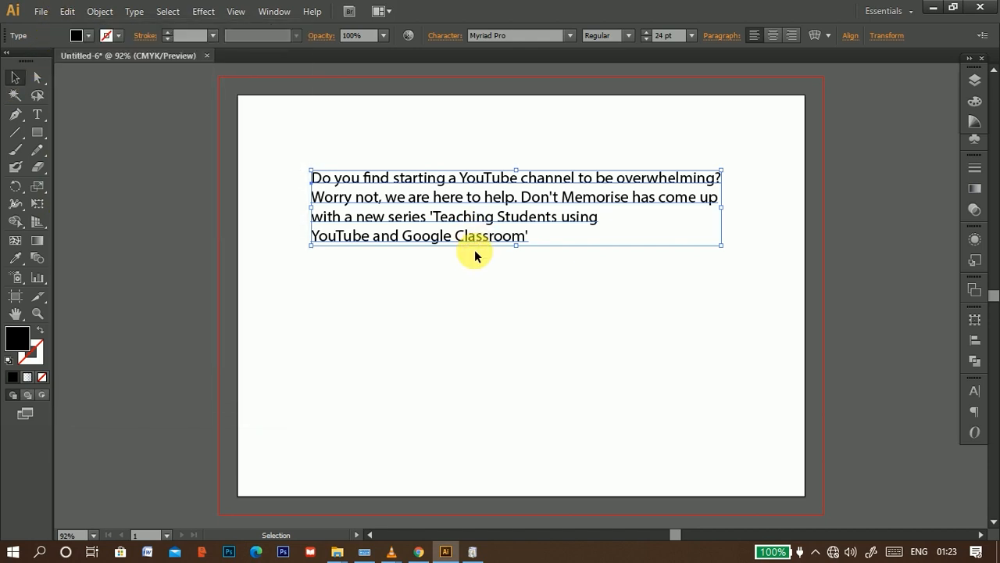
Step: Duplicate the text block below the original and space the two blocks apart, with the original near the artboard's upper edge
{"action": "left_click_drag", "start_coordinate": [471, 242], "coordinate": [469, 354]}
{"action": "left_click_drag", "start_coordinate": [458, 199], "coordinate": [452, 136]}
{"action": "left_click_drag", "start_coordinate": [458, 290], "coordinate": [461, 249]}
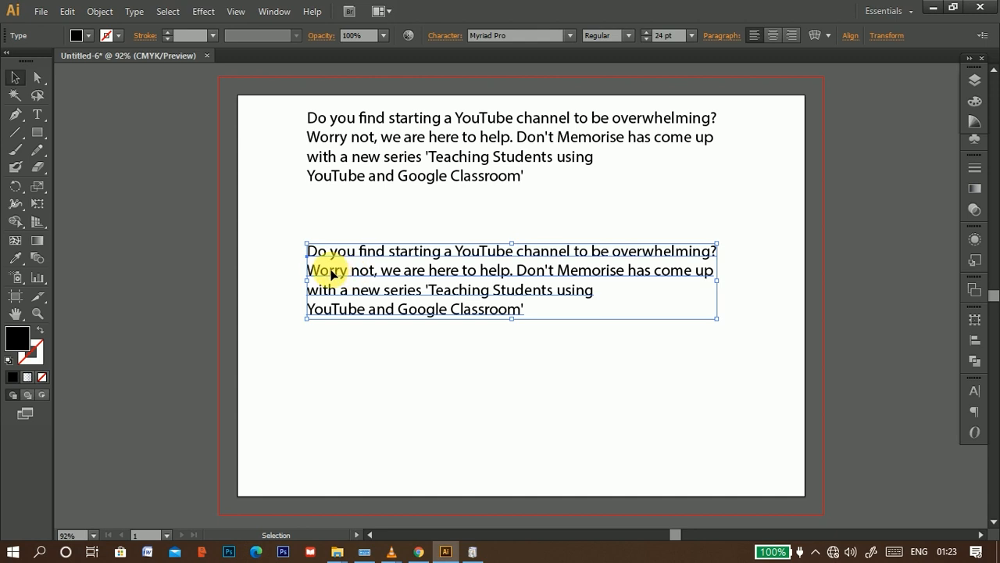
Step: Introduce misspellings in the lower text block by changing "you" to "yoou", "find" to "fiznd" and "come" to "cowme"
{"action": "left_click", "coordinate": [39, 114]}
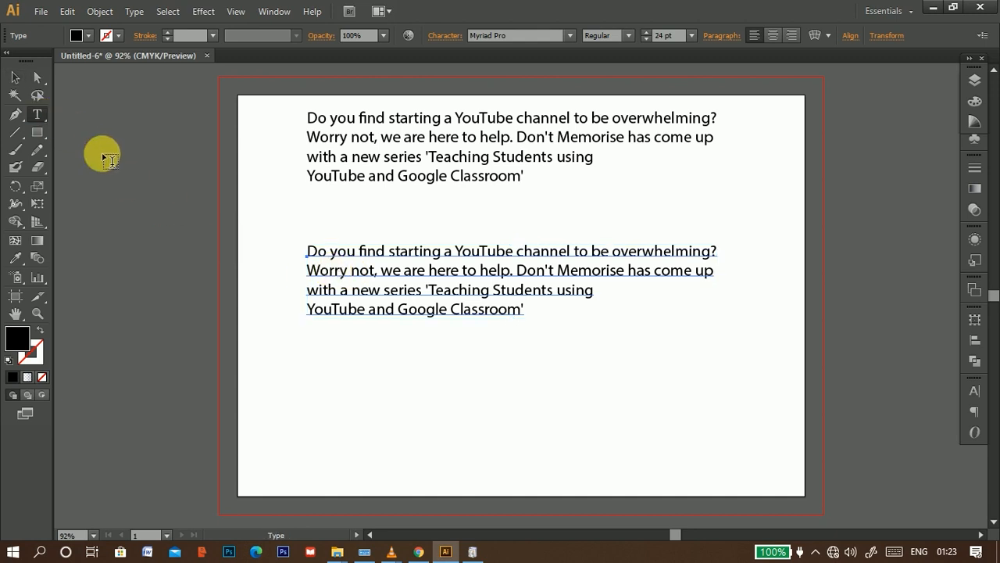
{"action": "left_click", "coordinate": [346, 255]}
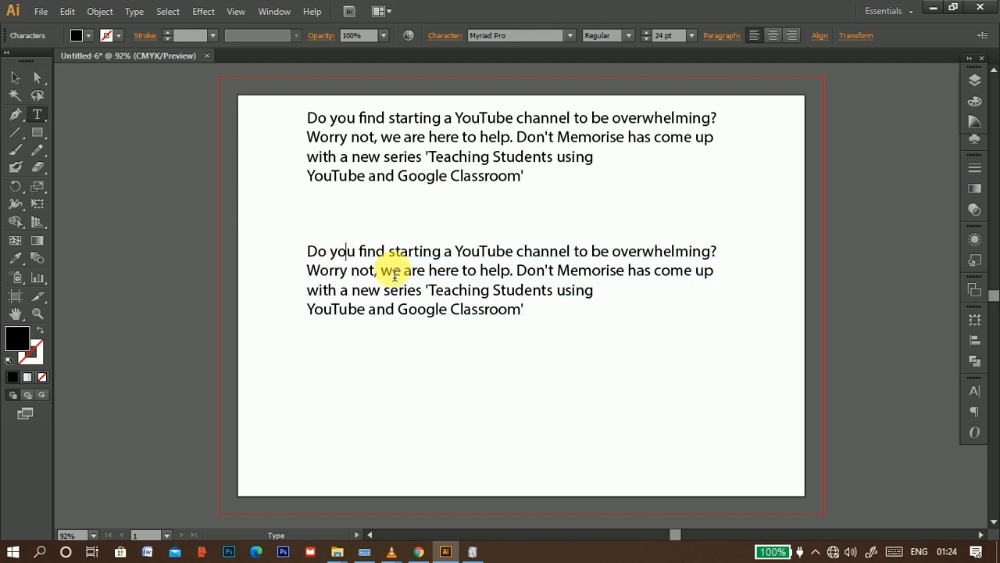
{"action": "type", "text": "ou fi"}
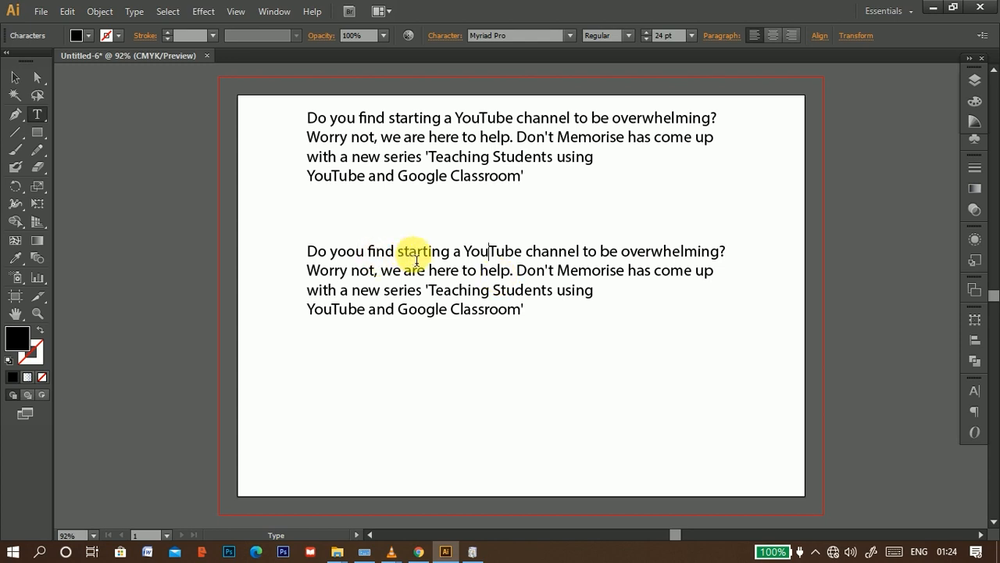
{"action": "type", "text": "z"}
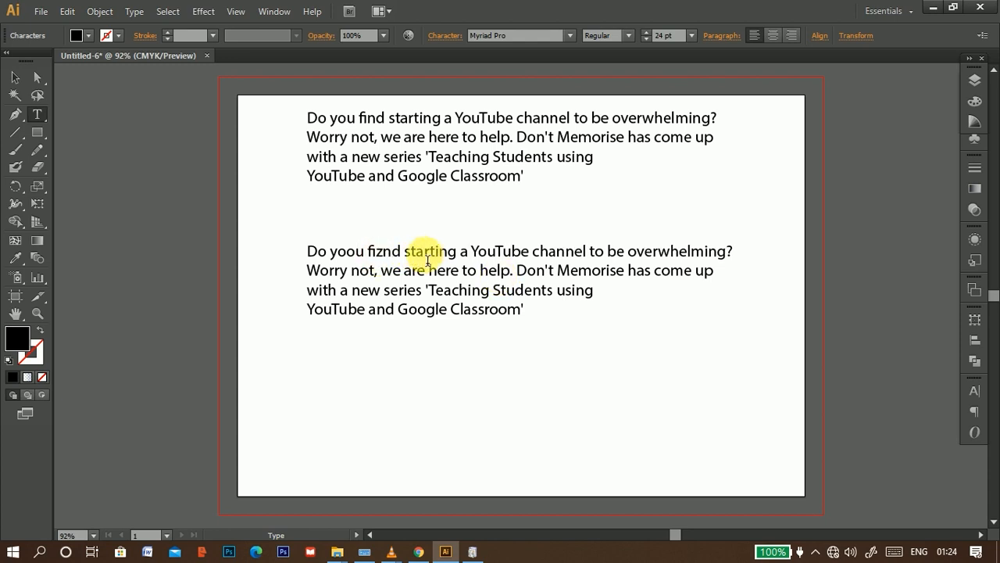
{"action": "left_click", "coordinate": [672, 274]}
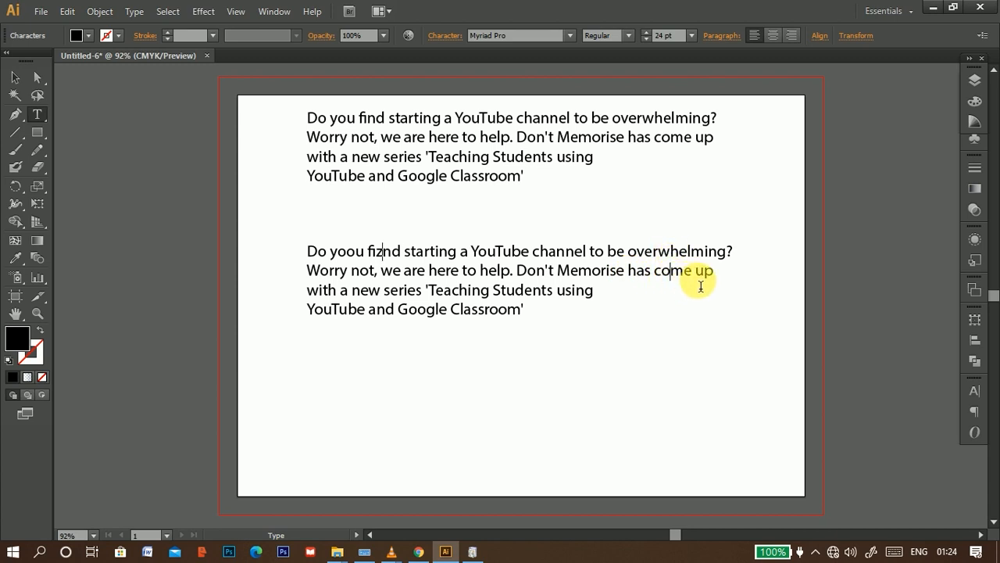
{"action": "type", "text": "w"}
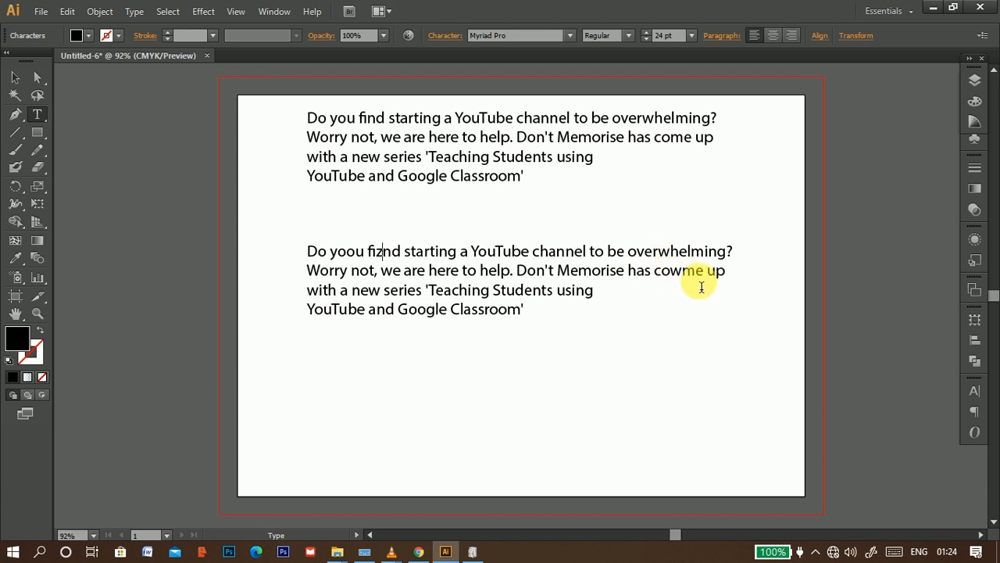